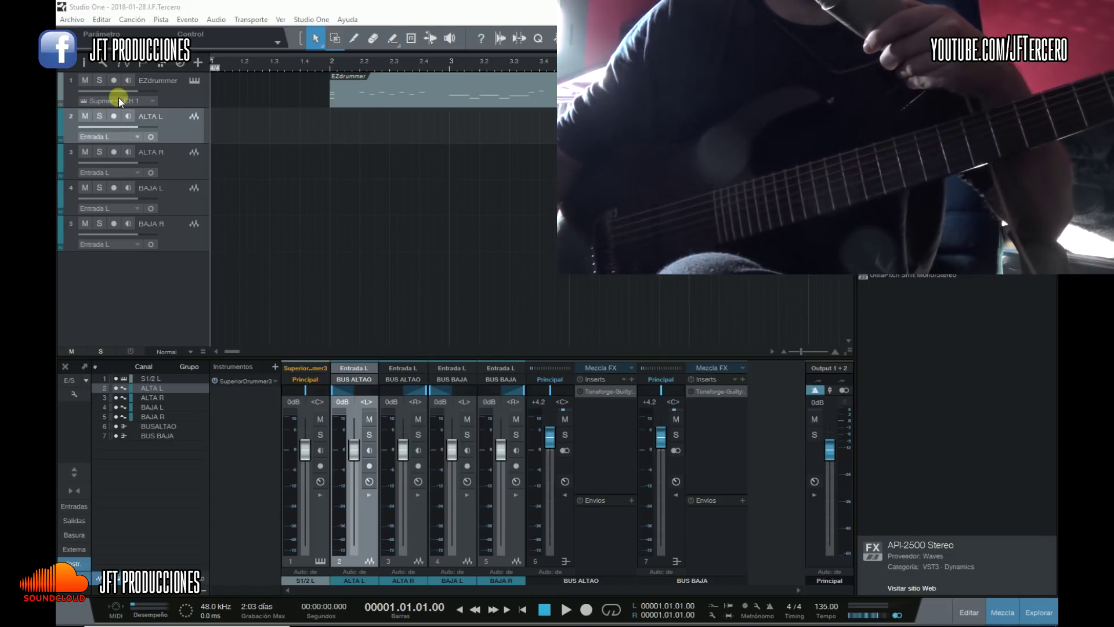
Record a guitar take on the armed ALTA L track after clearing its clip indicator
{"action": "left_click", "coordinate": [179, 199]}
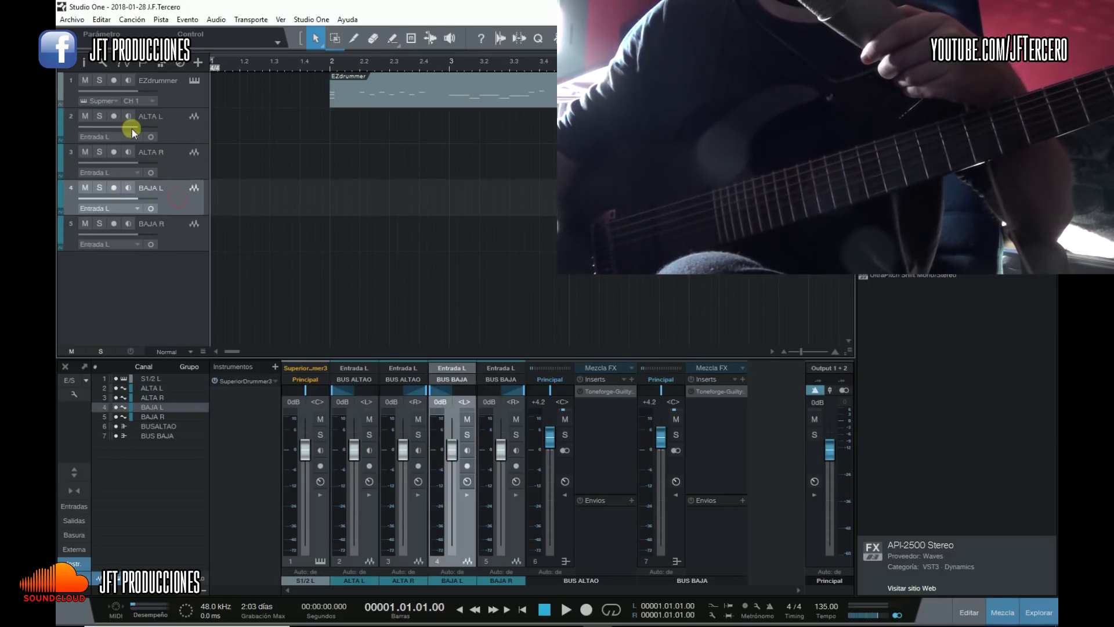
{"action": "left_click", "coordinate": [72, 126]}
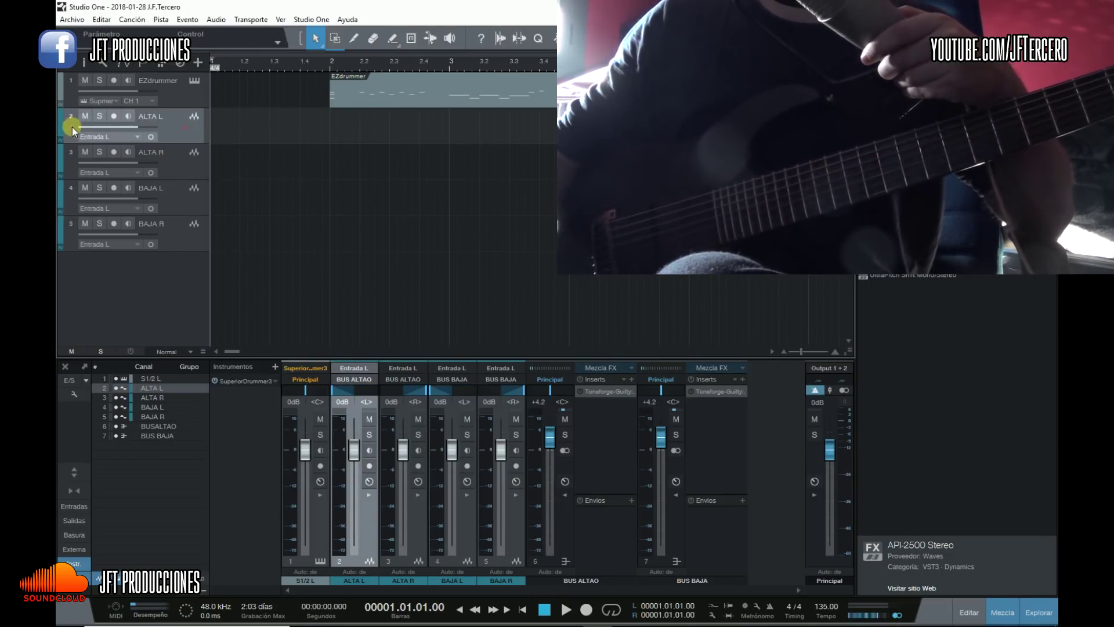
{"action": "left_click", "coordinate": [113, 118]}
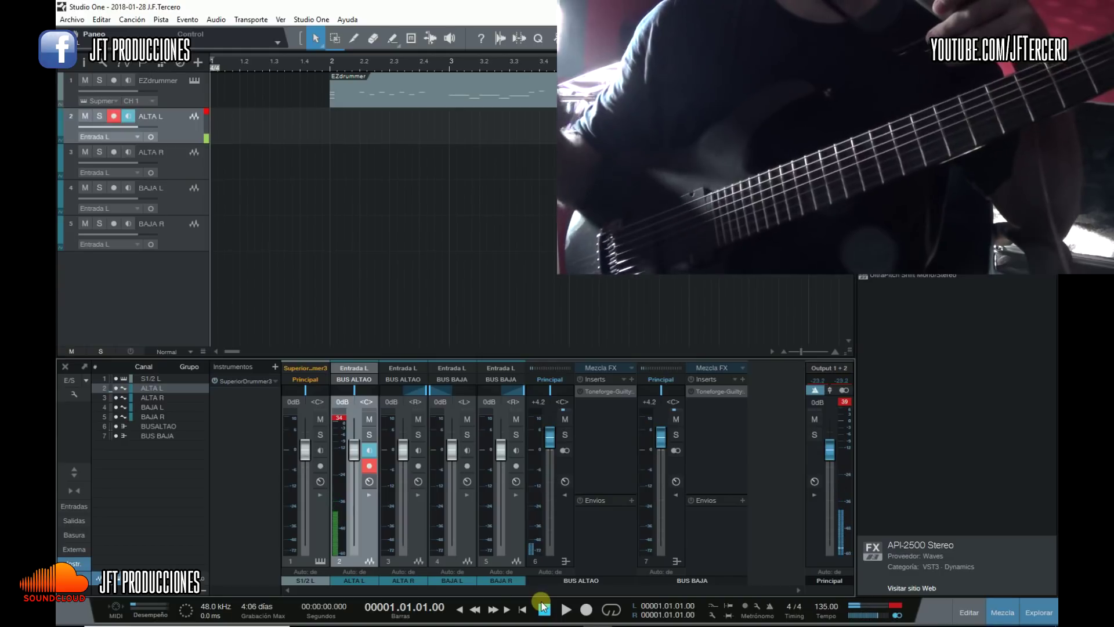
{"action": "left_click", "coordinate": [340, 418]}
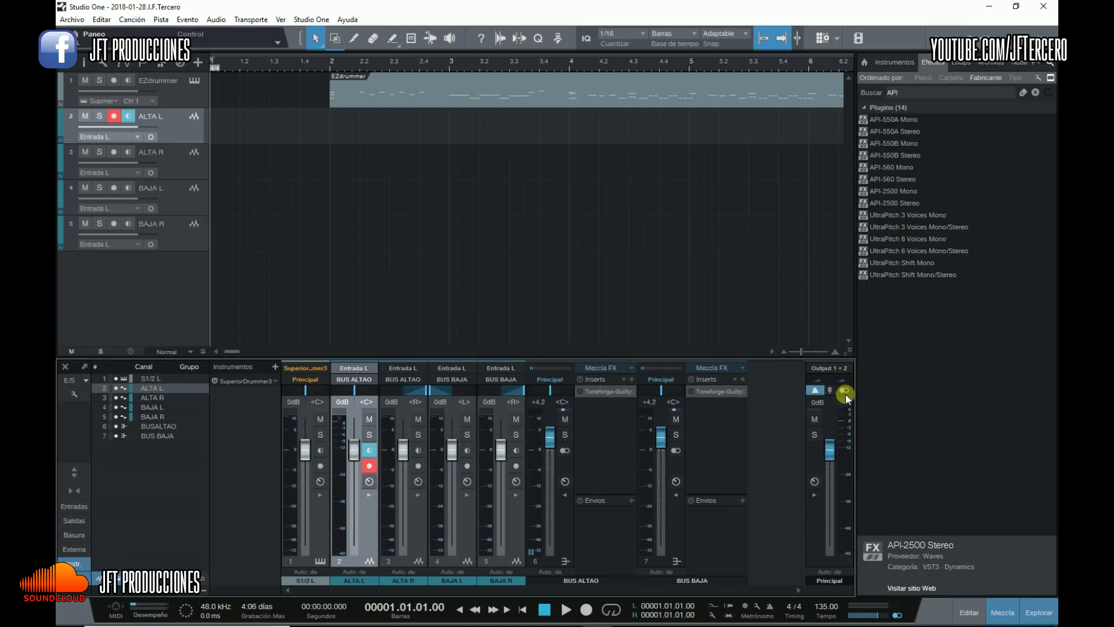
{"action": "left_click", "coordinate": [587, 609]}
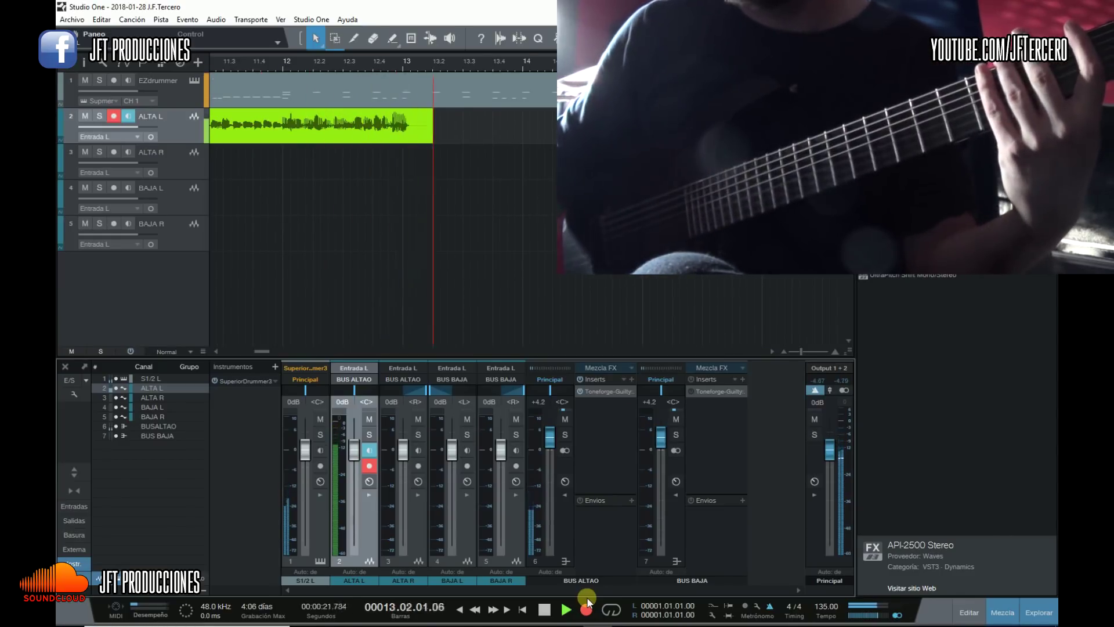
{"action": "left_click", "coordinate": [545, 609]}
Record a second guitar take on the ALTA R track
{"action": "left_click", "coordinate": [418, 466]}
{"action": "left_click", "coordinate": [586, 609]}
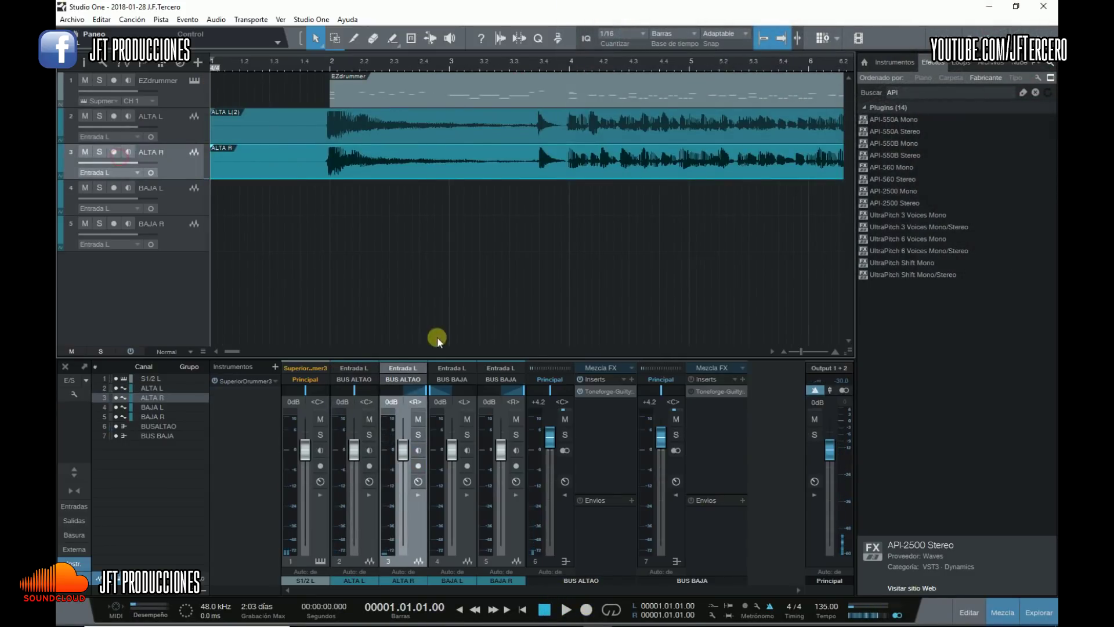
Play back both takes from just before bar 2 without the metronome and pan ALTA L hard left
{"action": "left_click", "coordinate": [770, 606]}
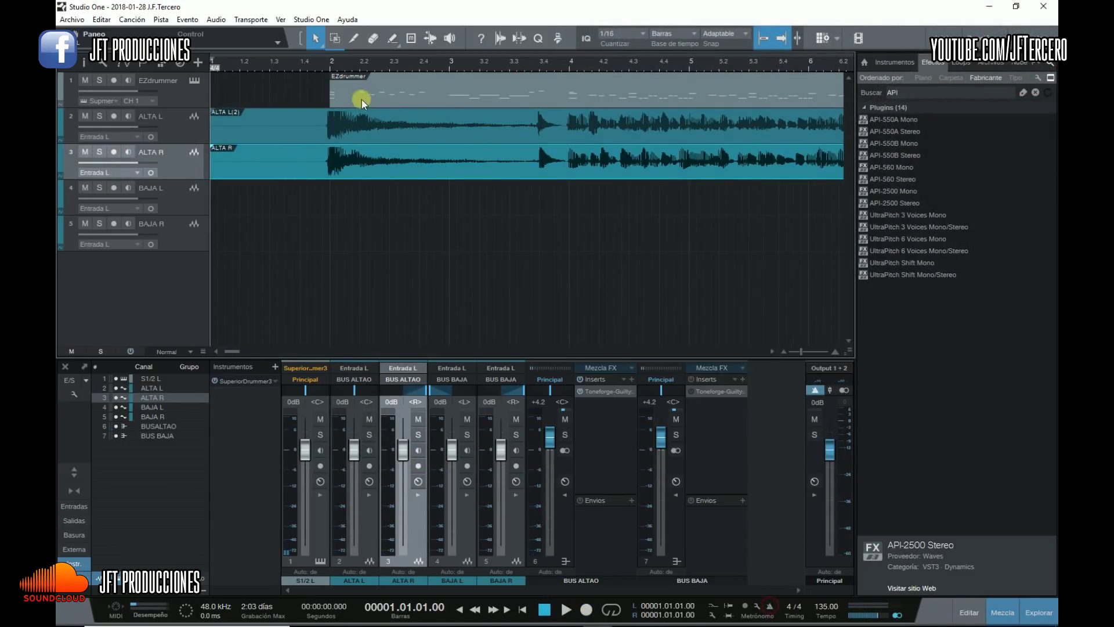
{"action": "left_click", "coordinate": [327, 64]}
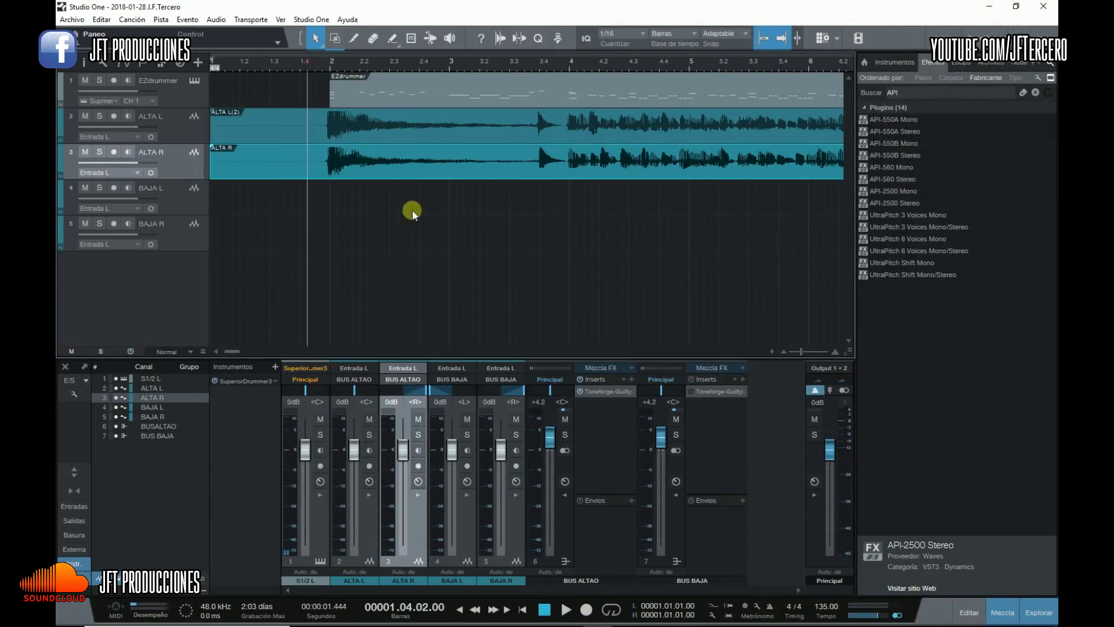
{"action": "left_click", "coordinate": [567, 610]}
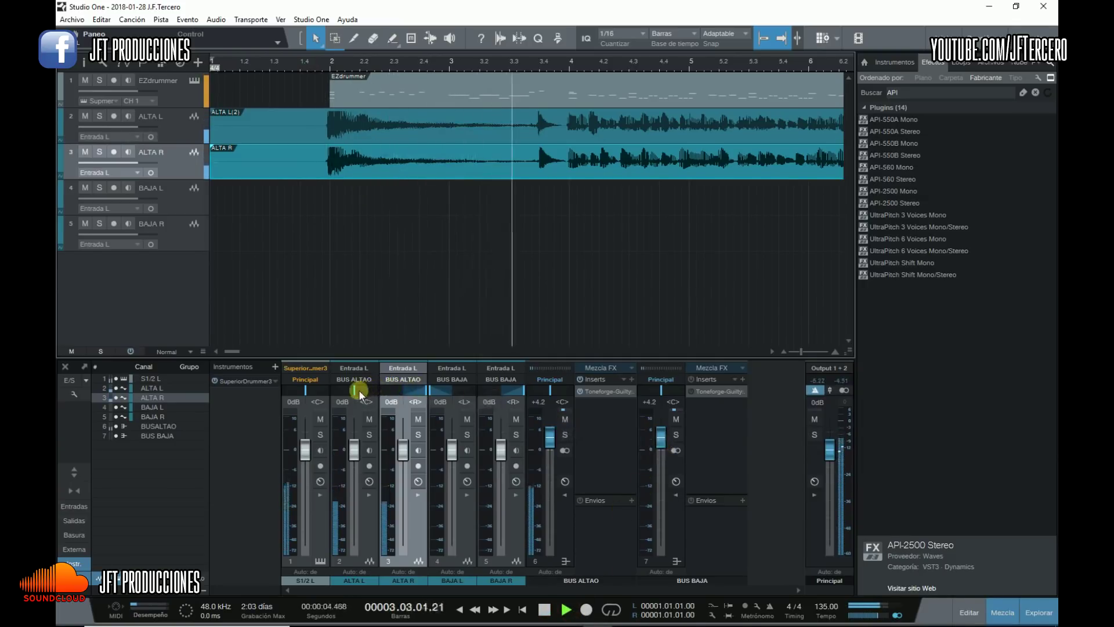
{"action": "left_click_drag", "start_coordinate": [358, 389], "coordinate": [264, 392]}
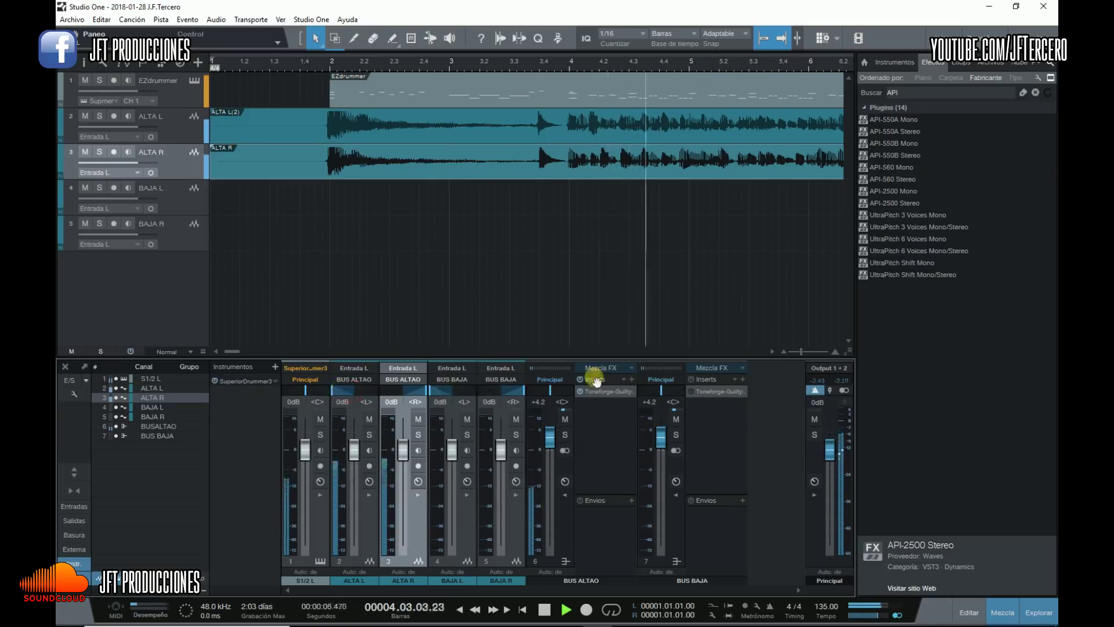
Listen to the guitars alone by soloing BUS ALTAO, restore the full mix and stop playback
{"action": "left_click", "coordinate": [565, 436]}
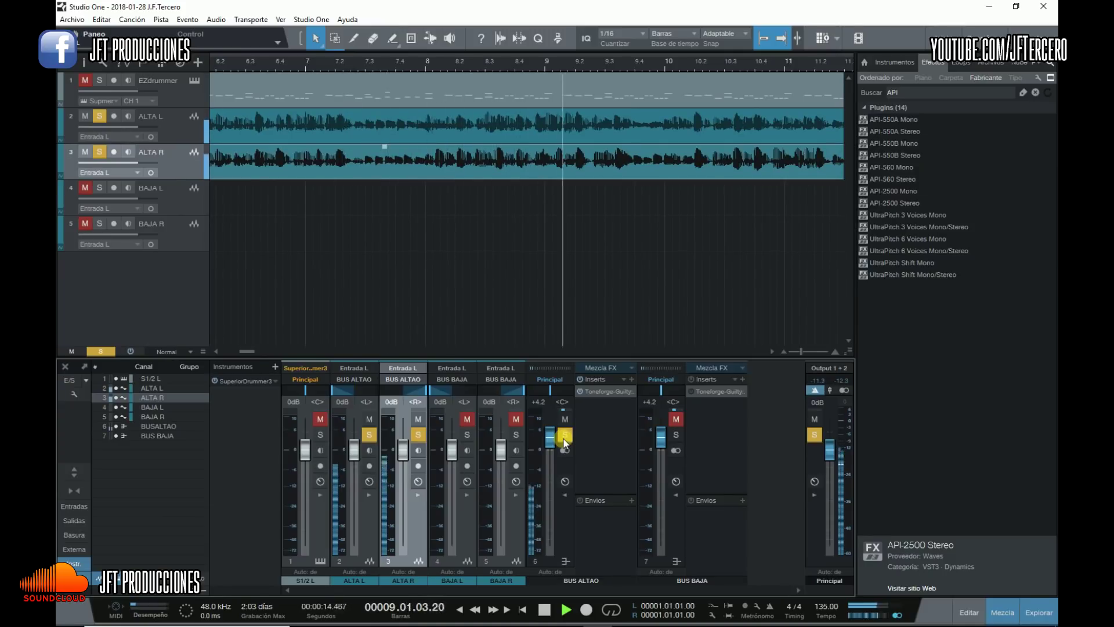
{"action": "left_click", "coordinate": [564, 436]}
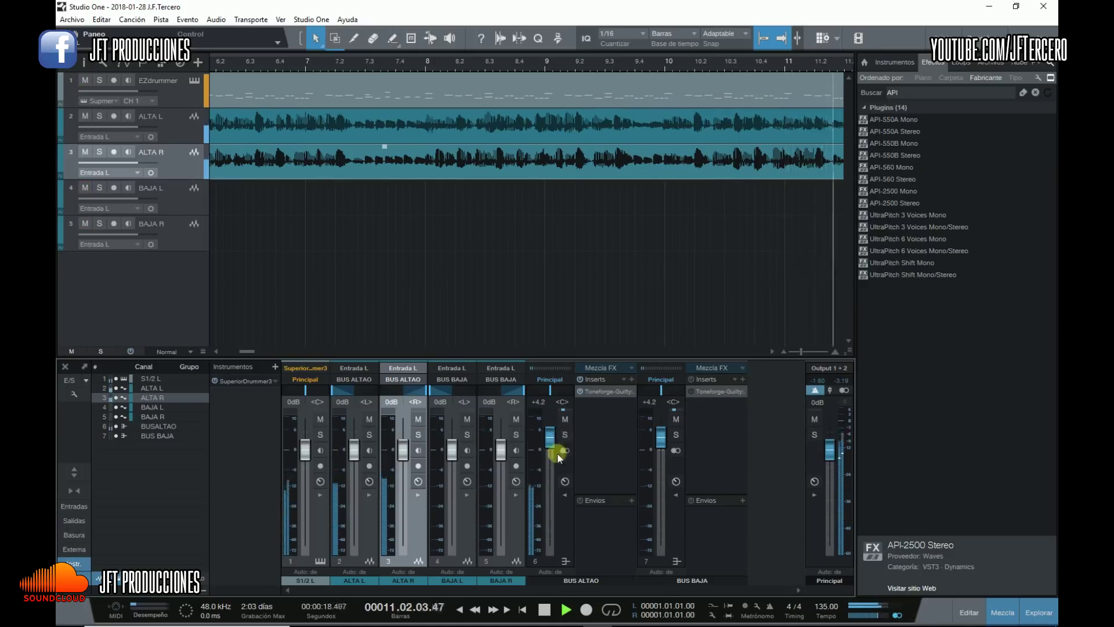
{"action": "left_click", "coordinate": [550, 610]}
Delete the takes on the ALTA L and ALTA R tracks and return the playhead to the song start
{"action": "left_click", "coordinate": [365, 138]}
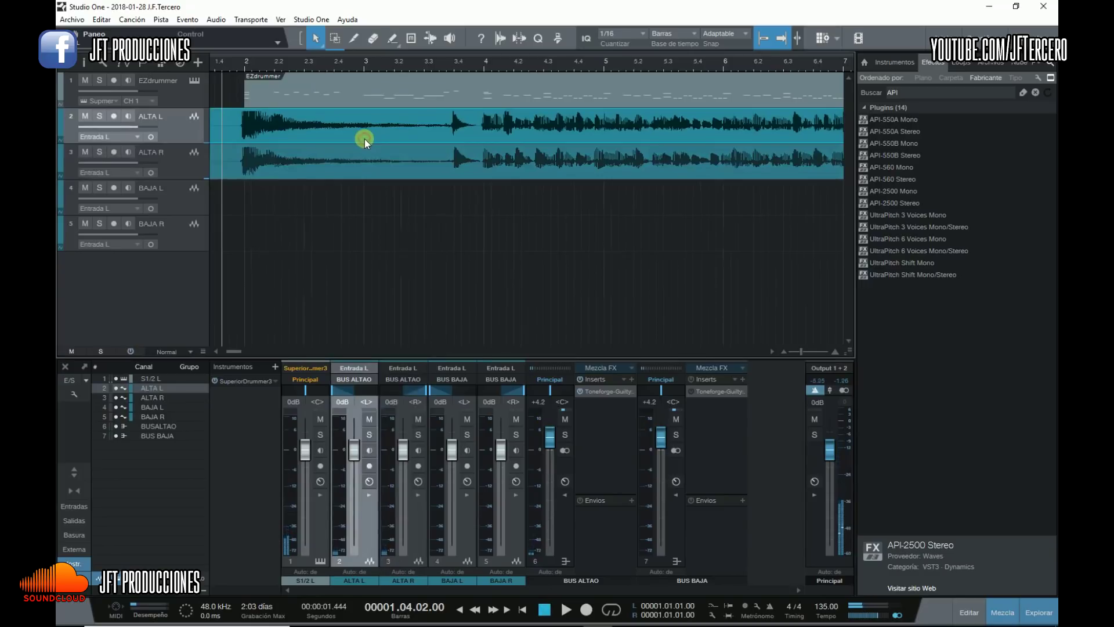
{"action": "left_click", "coordinate": [357, 163]}
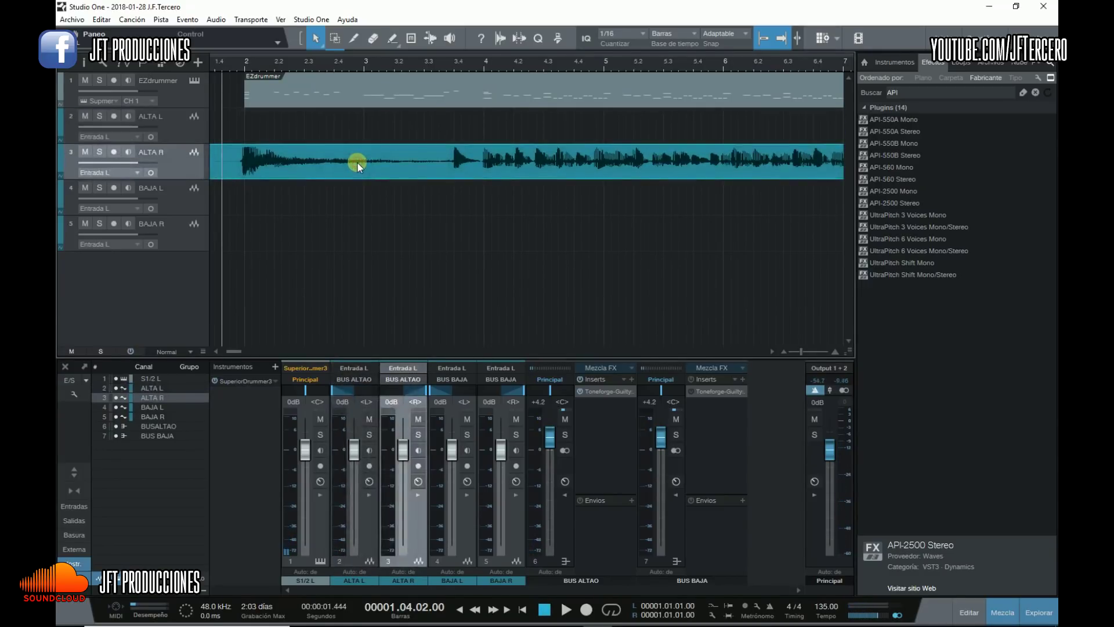
{"action": "key", "text": "Delete"}
{"action": "left_click", "coordinate": [545, 609]}
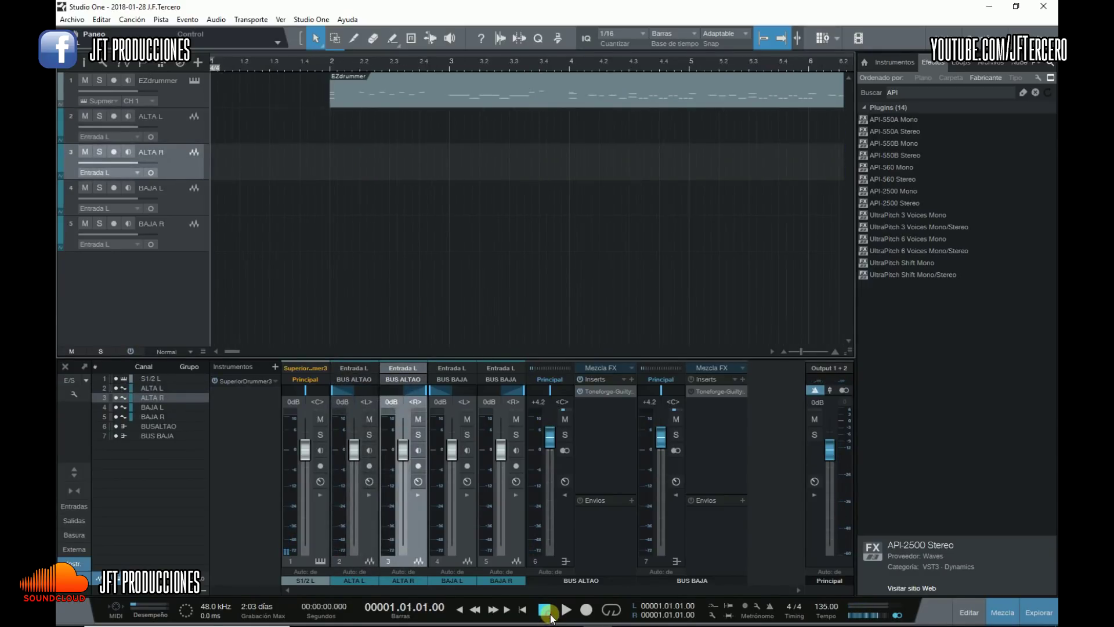
Arm the ALTA L track again and record a new guitar take from the song start
{"action": "key", "text": "Up"}
{"action": "key", "text": "KP_Multiply"}
{"action": "left_click", "coordinate": [569, 610]}
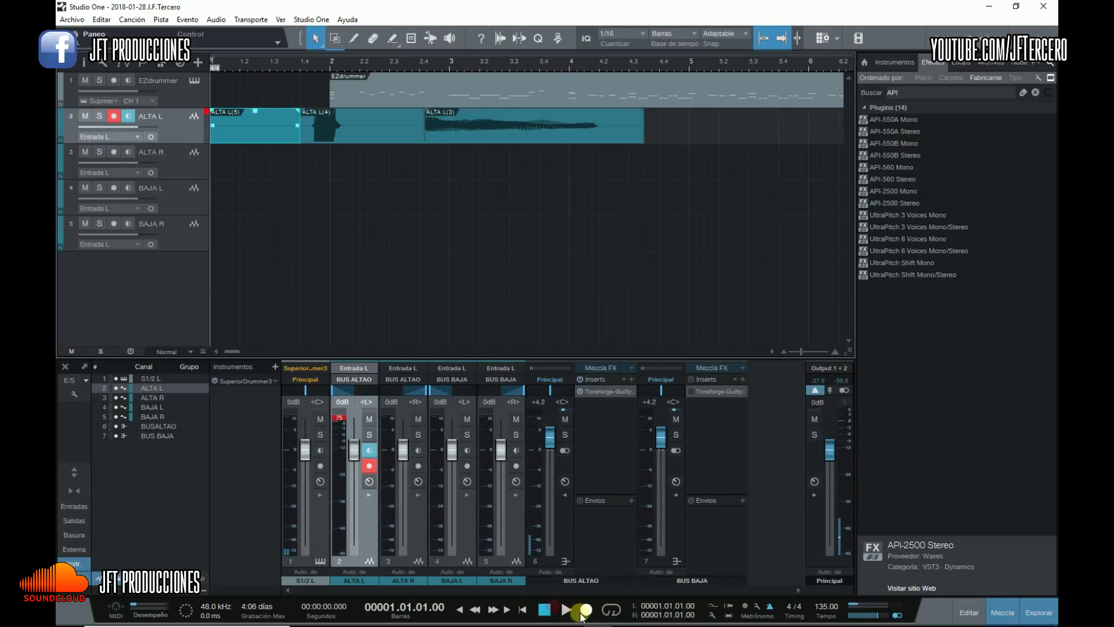
{"action": "left_click", "coordinate": [579, 608]}
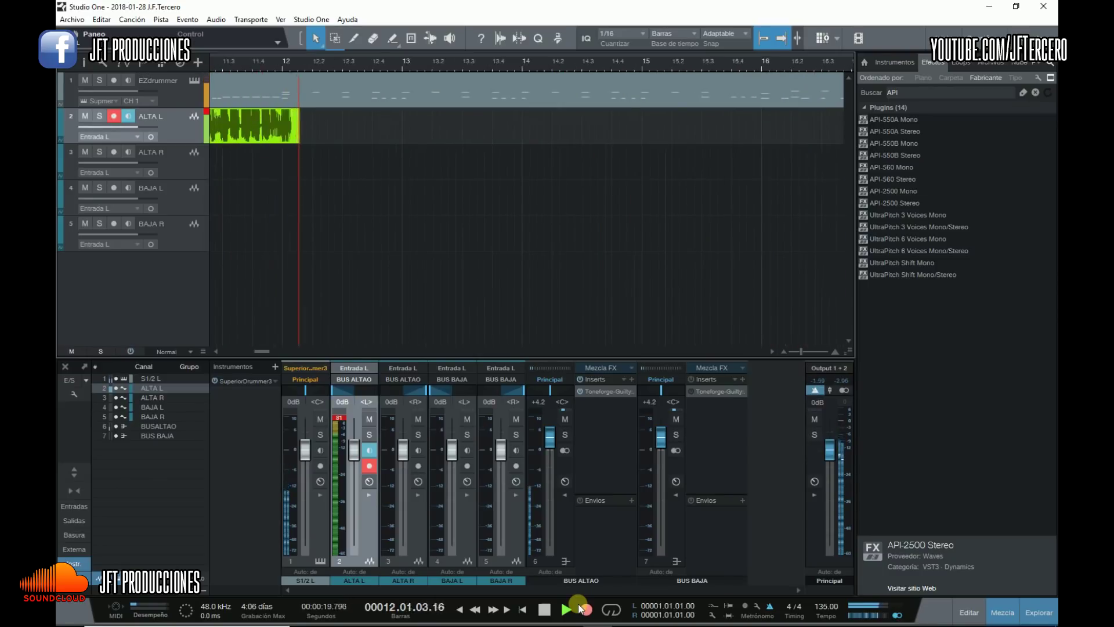
{"action": "key", "text": "space"}
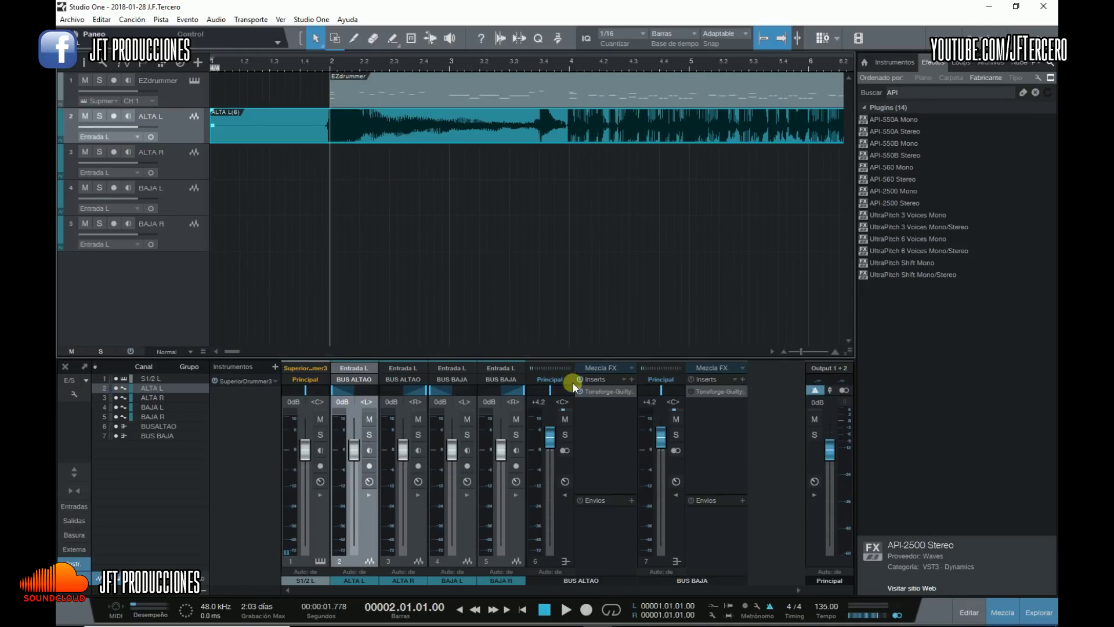
Pan ALTA L to L8 and play back the new take with the drums
{"action": "left_click_drag", "start_coordinate": [340, 405], "coordinate": [350, 397]}
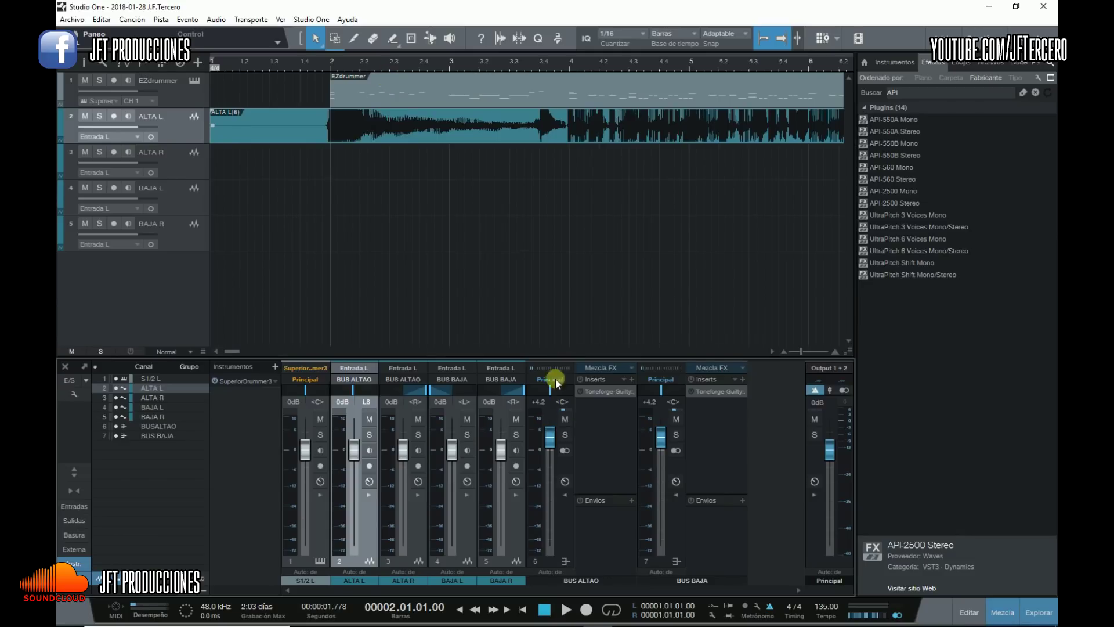
{"action": "left_click", "coordinate": [527, 58]}
{"action": "left_click", "coordinate": [566, 608]}
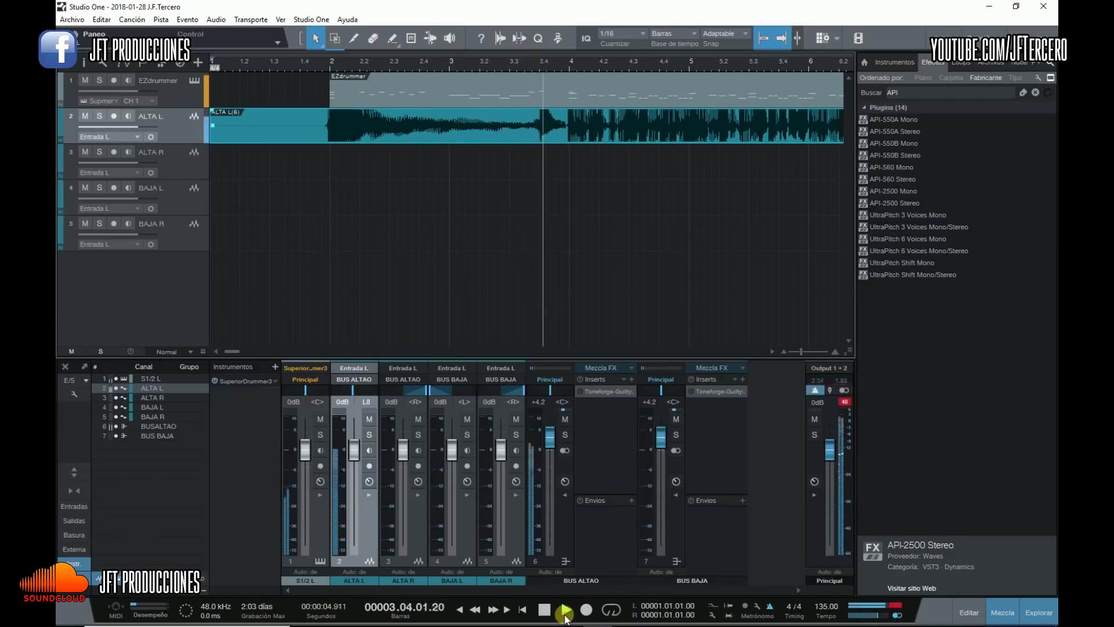
Solo ALTA L and replay its take from bar 3, toggling the Toneforge Guilty insert on BUS ALTAO
{"action": "left_click", "coordinate": [100, 116]}
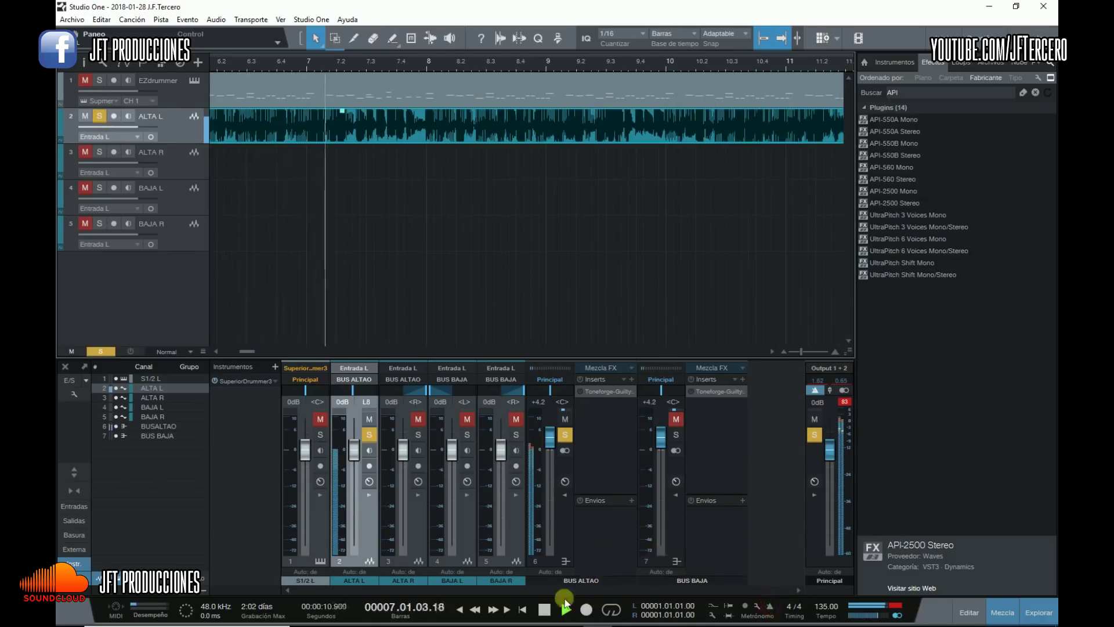
{"action": "left_click", "coordinate": [549, 610]}
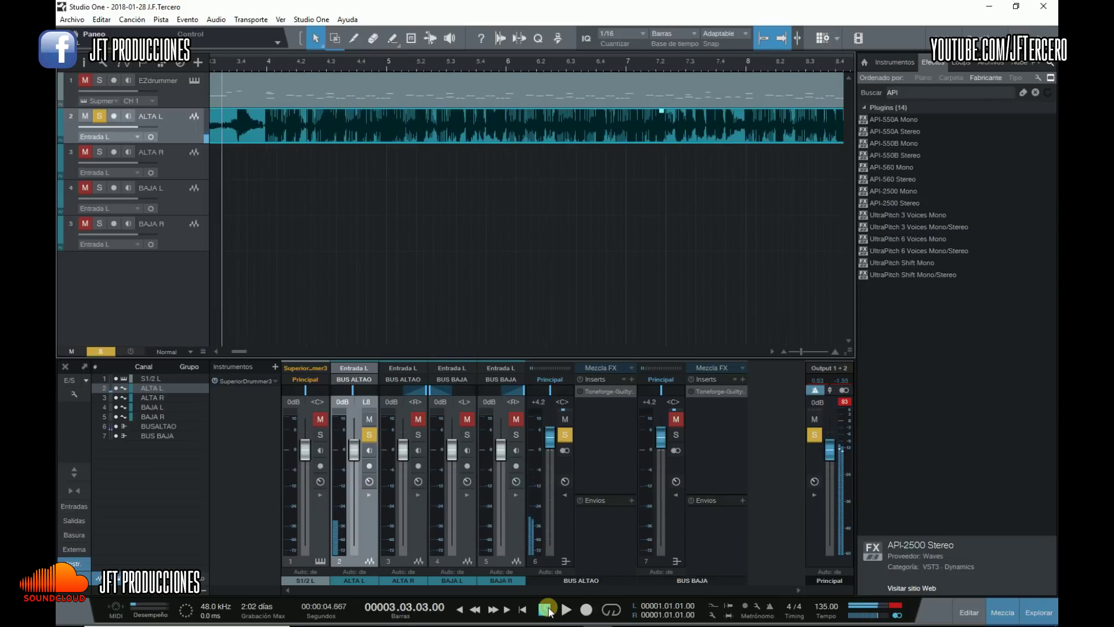
{"action": "left_click", "coordinate": [567, 610]}
{"action": "left_click", "coordinate": [579, 392]}
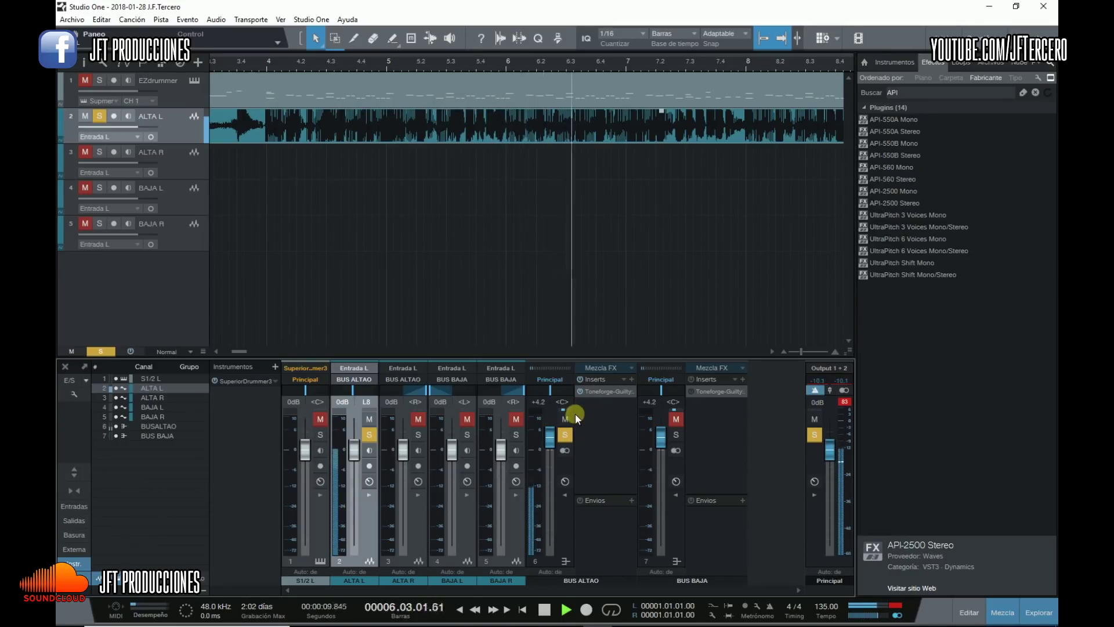
{"action": "left_click", "coordinate": [551, 609]}
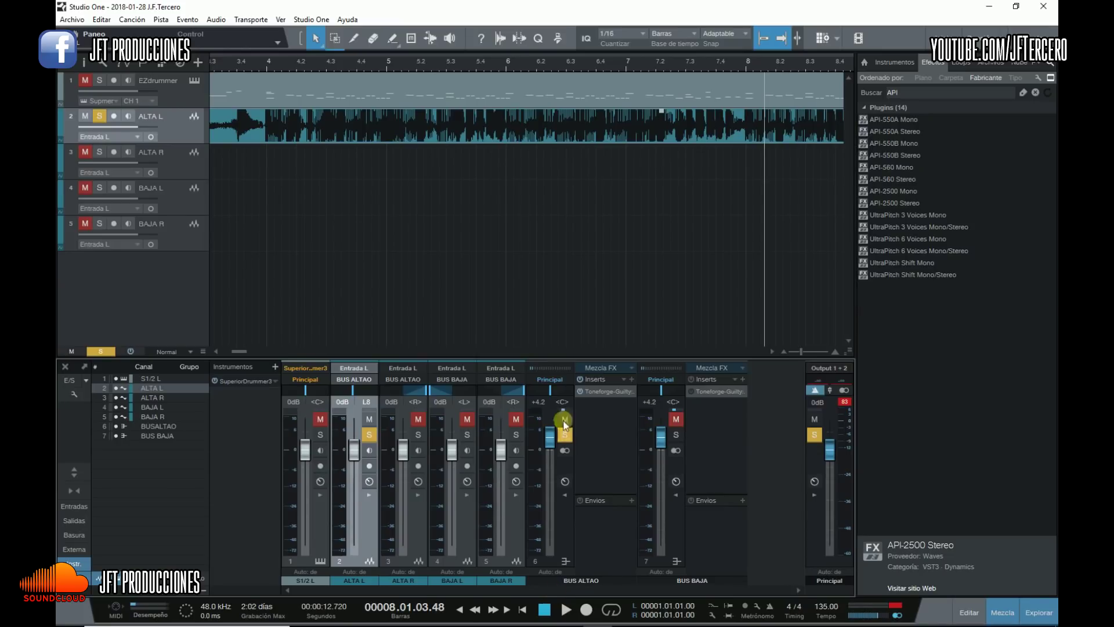
Unsolo ALTA L, delete its take and return the playhead to the song start
{"action": "left_click", "coordinate": [100, 116]}
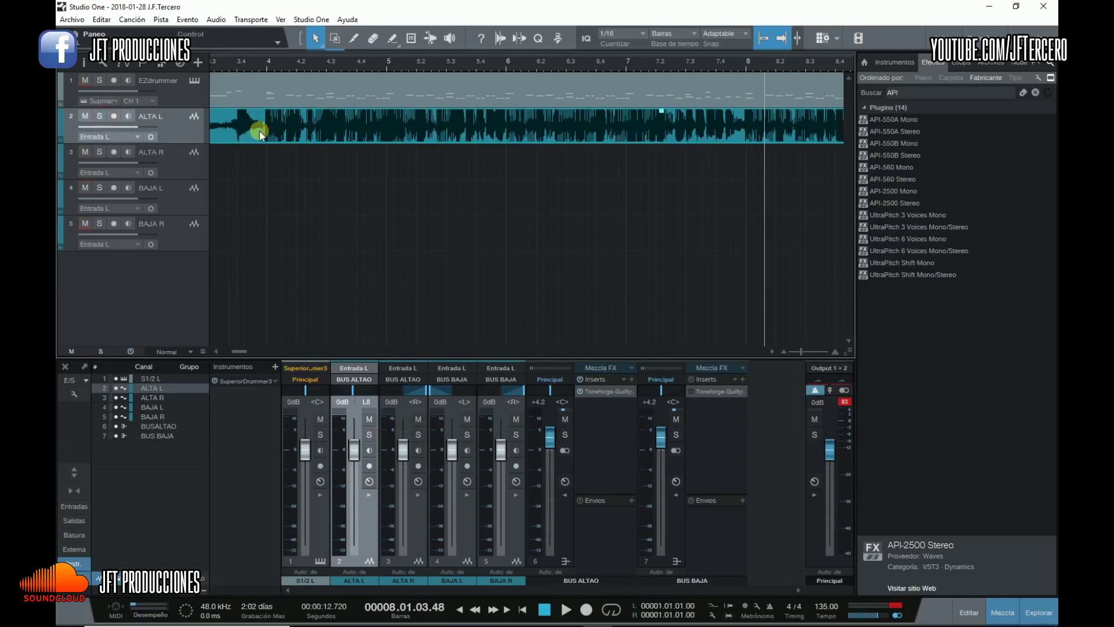
{"action": "key", "text": "Delete"}
{"action": "left_click", "coordinate": [545, 609]}
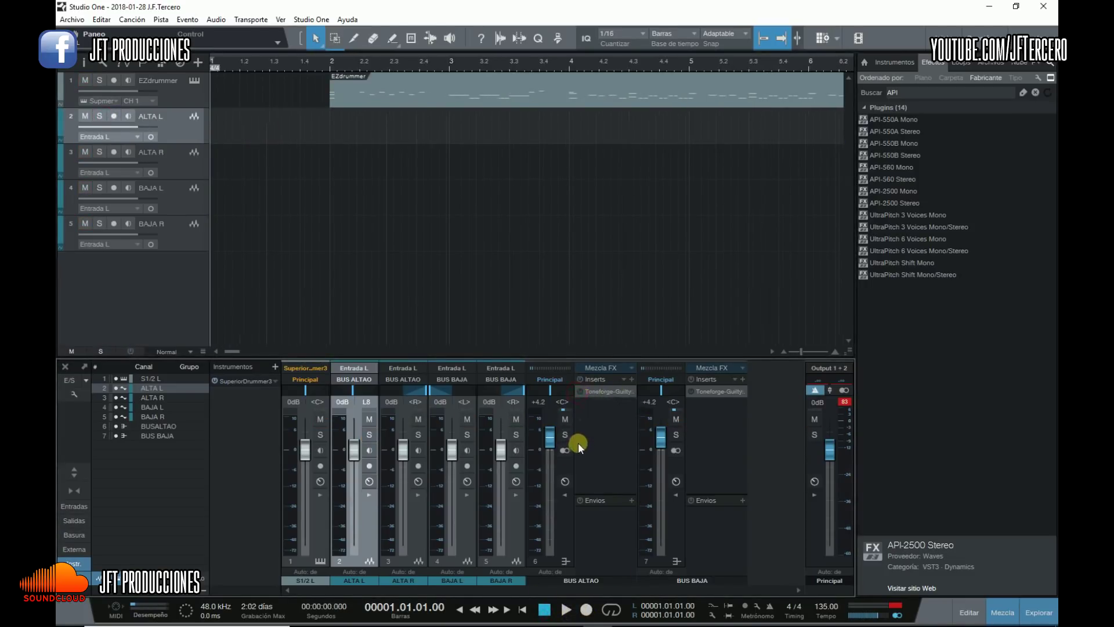
Record another guitar take on ALTA L from the song start and disarm the track
{"action": "key", "text": "r"}
{"action": "left_click", "coordinate": [586, 609]}
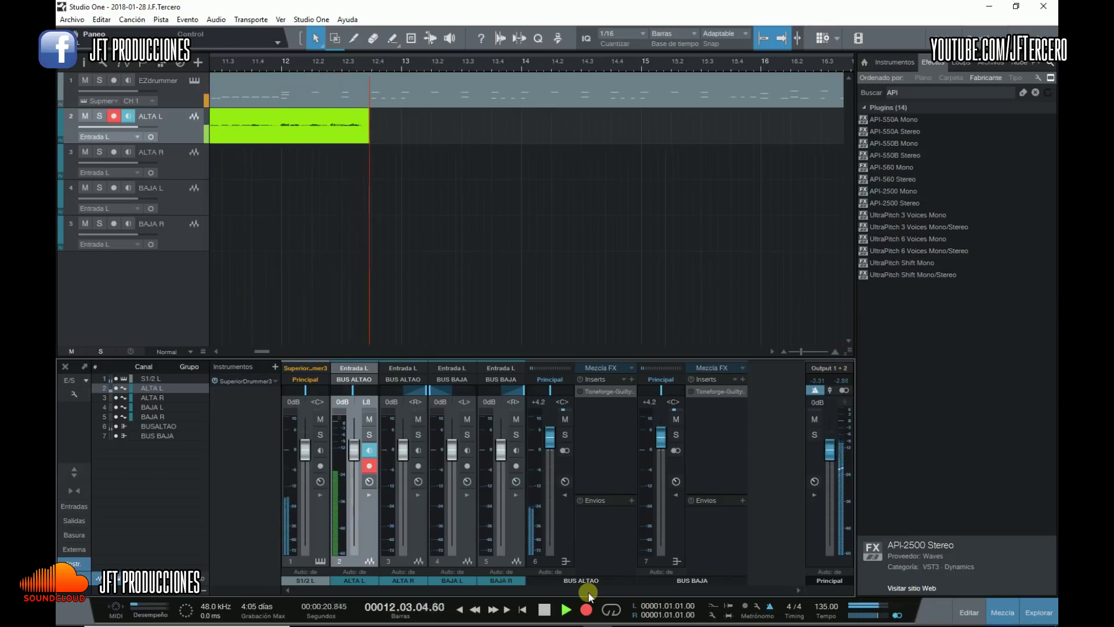
{"action": "key", "text": "space"}
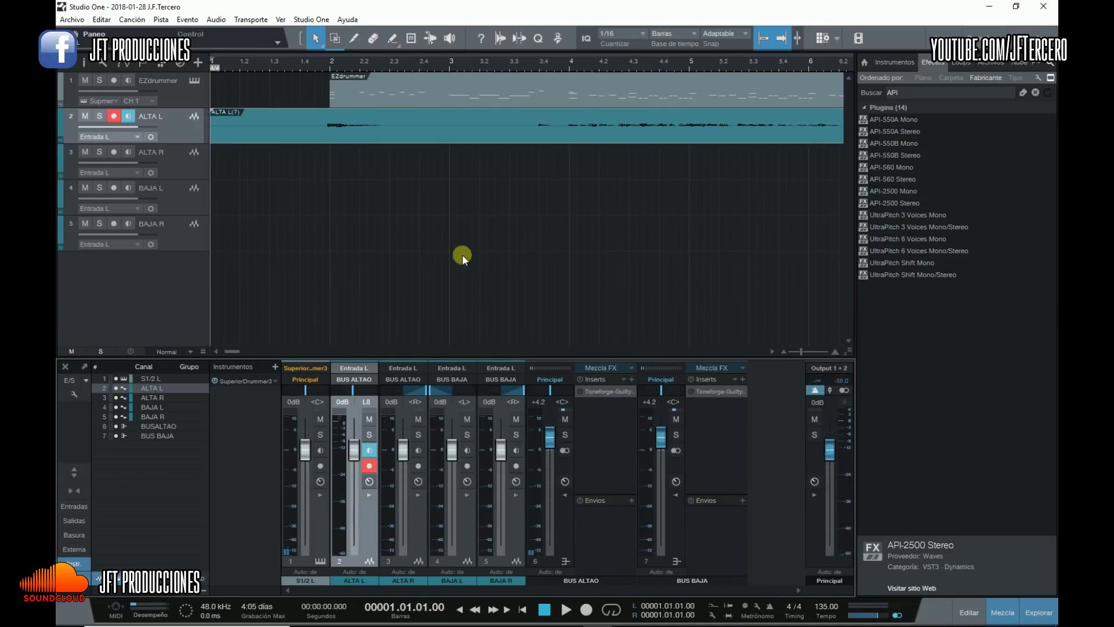
{"action": "left_click", "coordinate": [116, 118]}
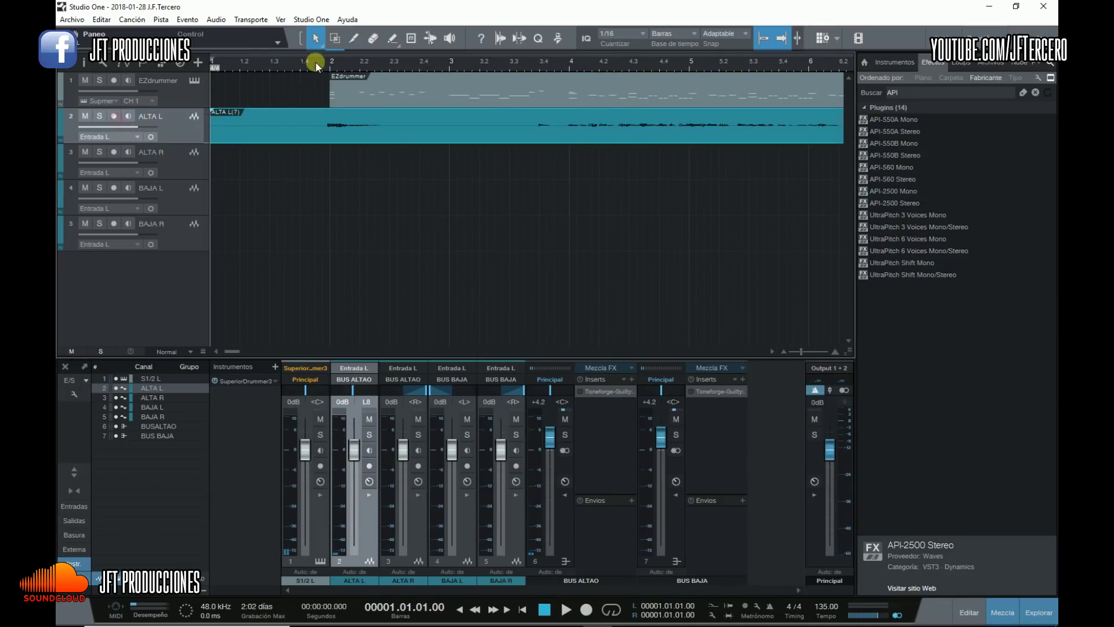
Play the latest take from just before bar 2, switching the BUS ALTAO solo on and off to compare guitar with full mix
{"action": "left_click", "coordinate": [307, 62]}
{"action": "left_click", "coordinate": [569, 609]}
{"action": "left_click", "coordinate": [564, 435]}
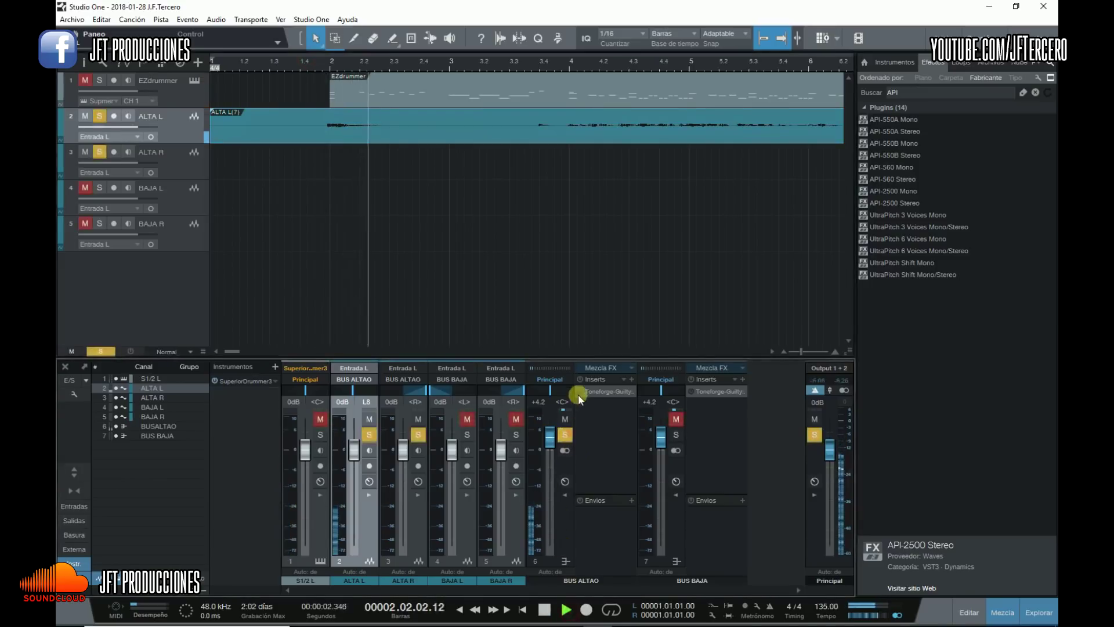
{"action": "left_click", "coordinate": [315, 61]}
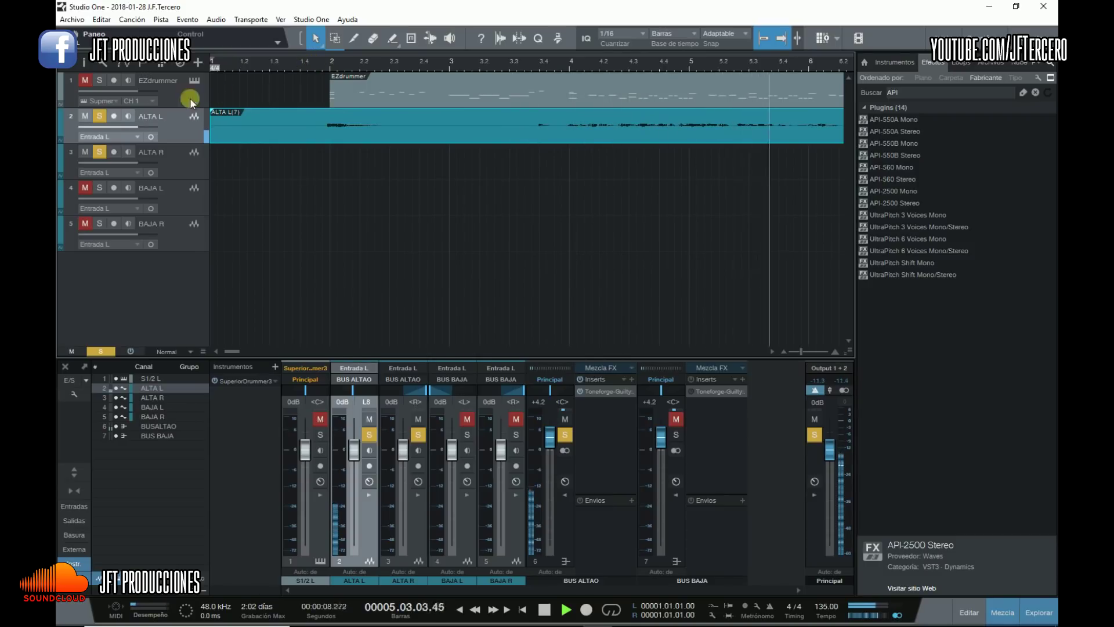
{"action": "left_click", "coordinate": [568, 438]}
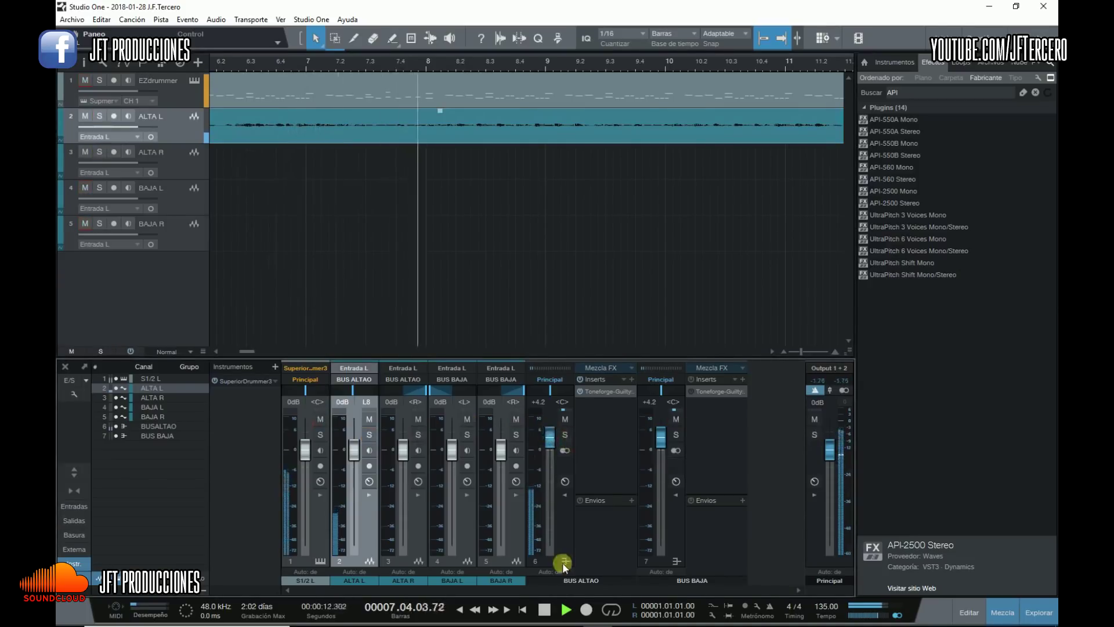
{"action": "left_click", "coordinate": [566, 436]}
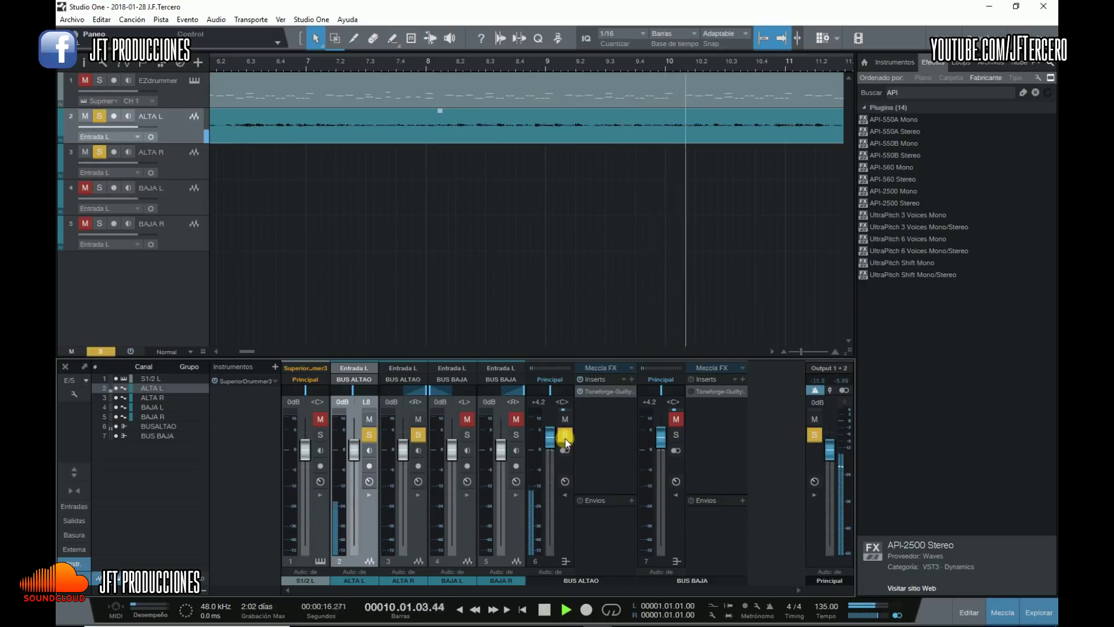
{"action": "left_click", "coordinate": [566, 436]}
{"action": "left_click", "coordinate": [544, 609]}
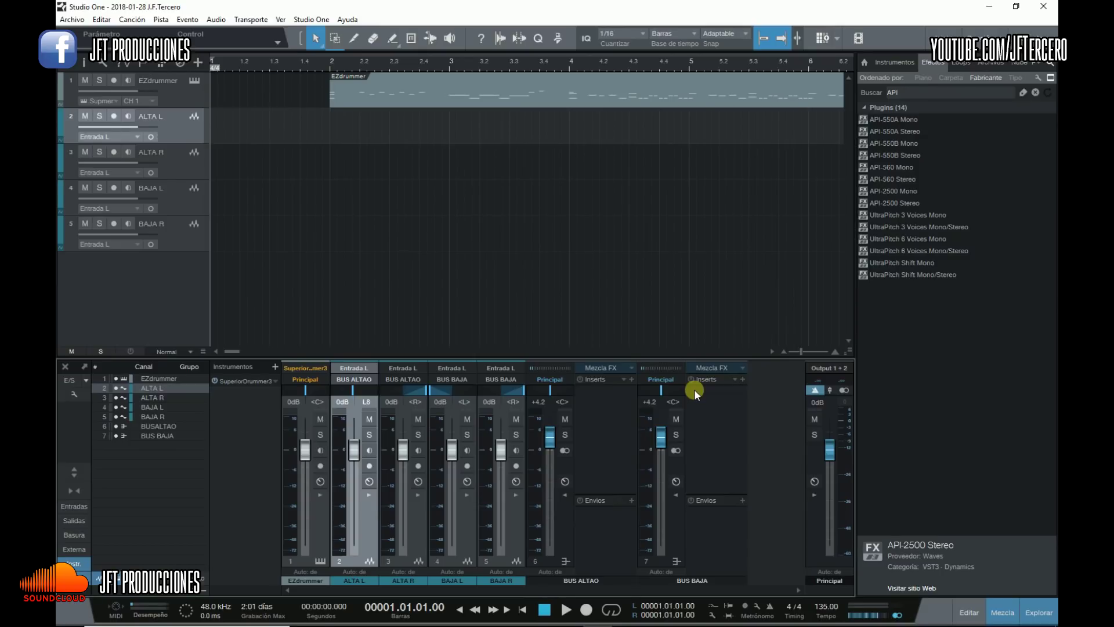
Arm the ALTA L track for recording with input monitoring turned off
{"action": "left_click", "coordinate": [114, 117]}
{"action": "left_click", "coordinate": [128, 117]}
{"action": "left_click", "coordinate": [129, 120]}
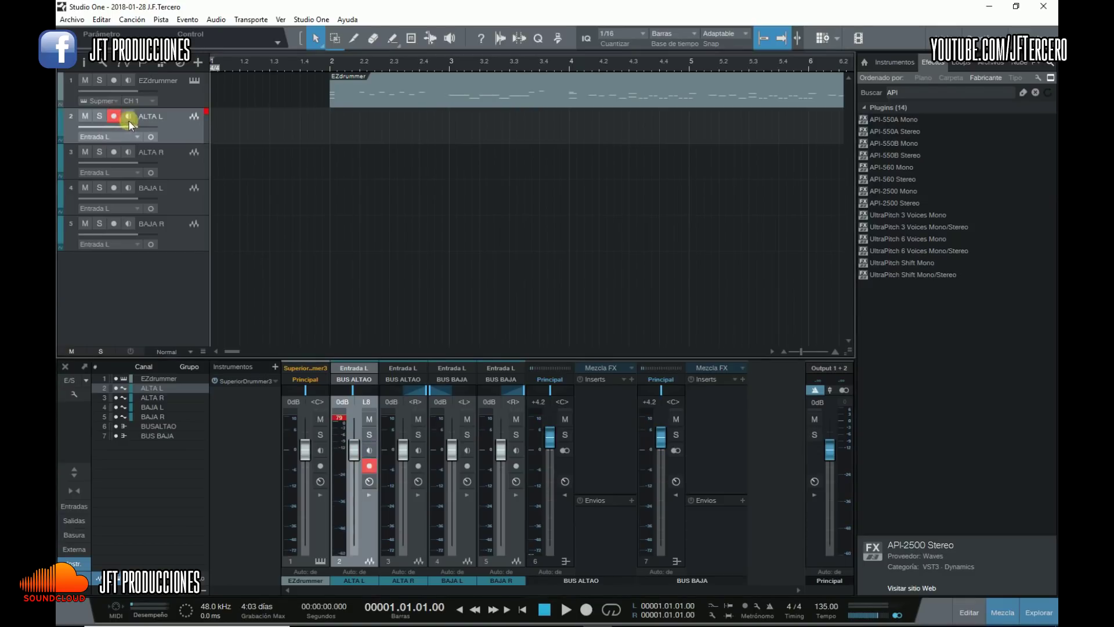
Turn on input monitoring for the ALTA L track and reset the clip indicator on its channel meter
{"action": "left_click", "coordinate": [129, 117]}
{"action": "left_click", "coordinate": [129, 119]}
{"action": "left_click", "coordinate": [129, 119]}
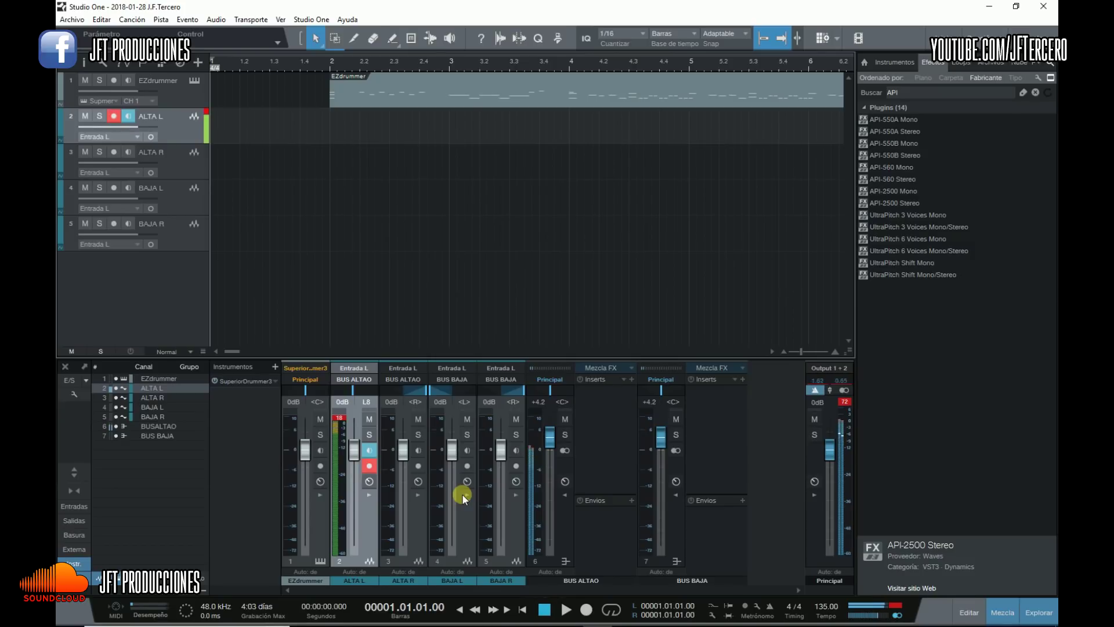
{"action": "mouse_move", "coordinate": [343, 422]}
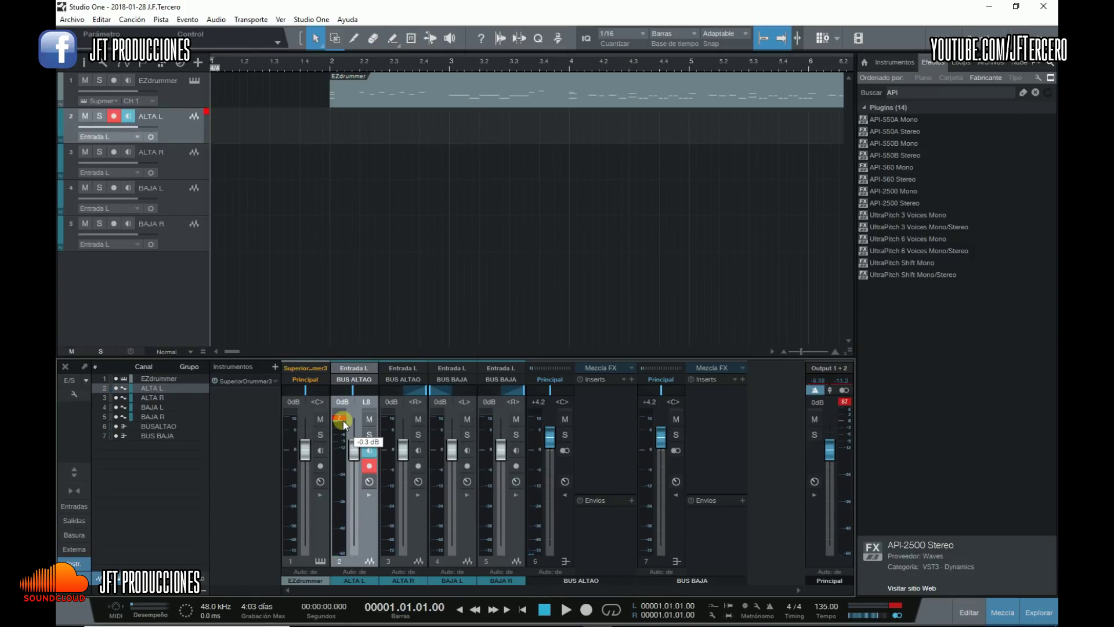
{"action": "left_click", "coordinate": [343, 420]}
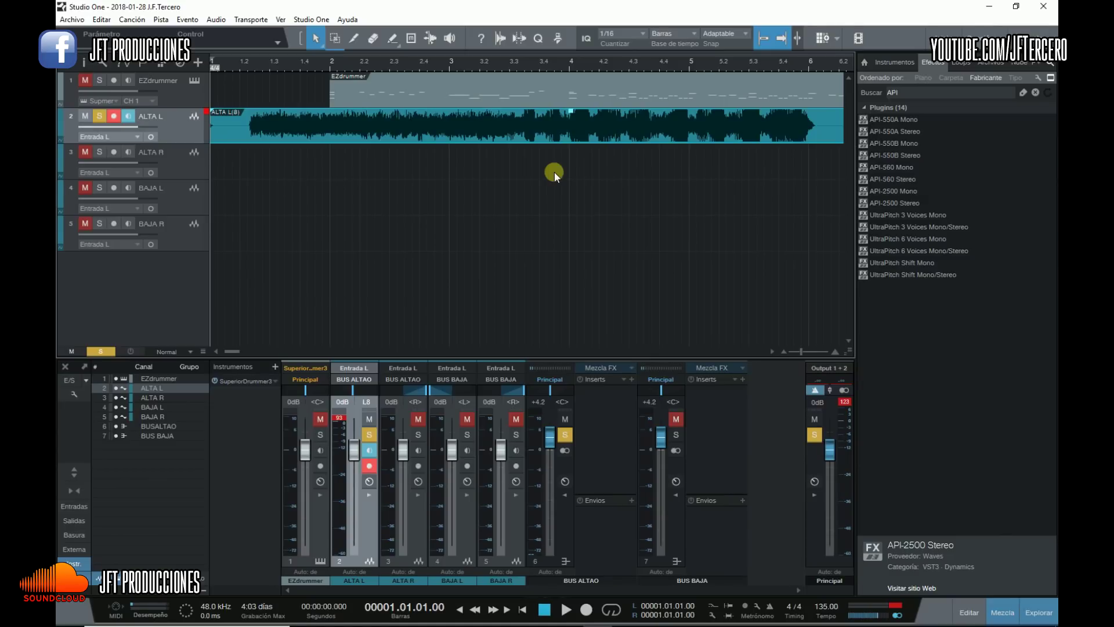
Record a soloed test guitar take on ALTA L from the song start to about bar 6, and delete it
{"action": "key", "text": "KP_Multiply"}
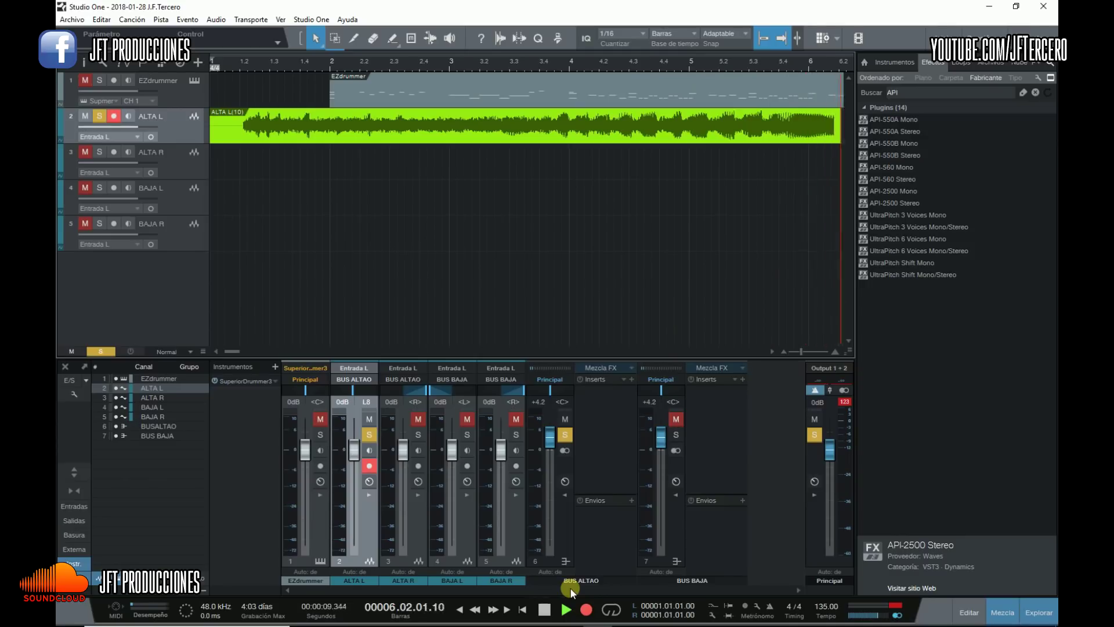
{"action": "key", "text": "space"}
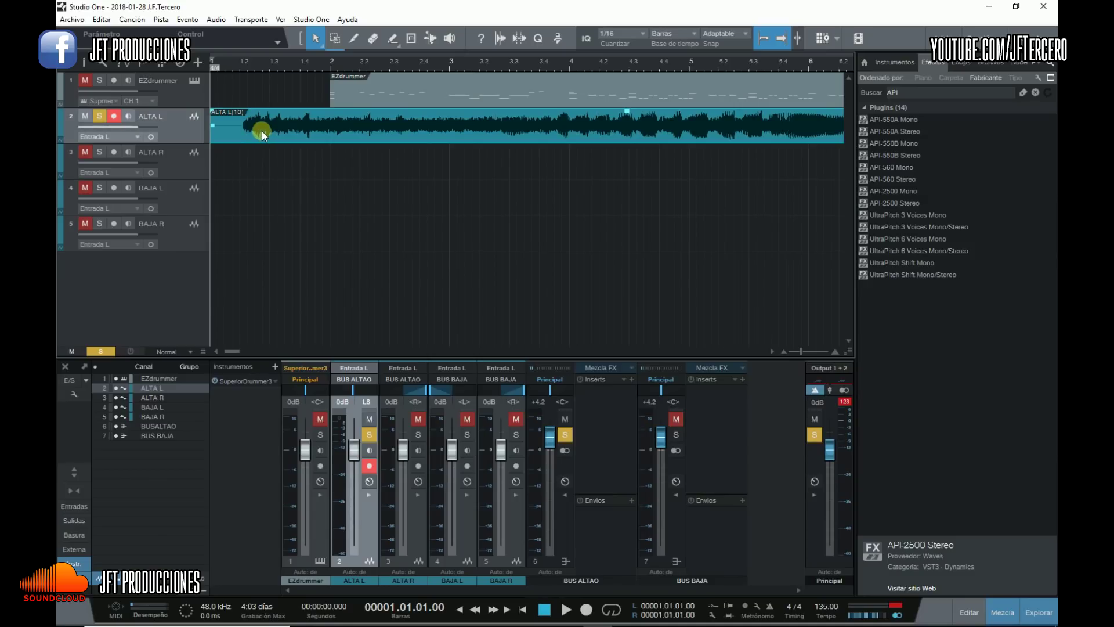
{"action": "key", "text": "Delete"}
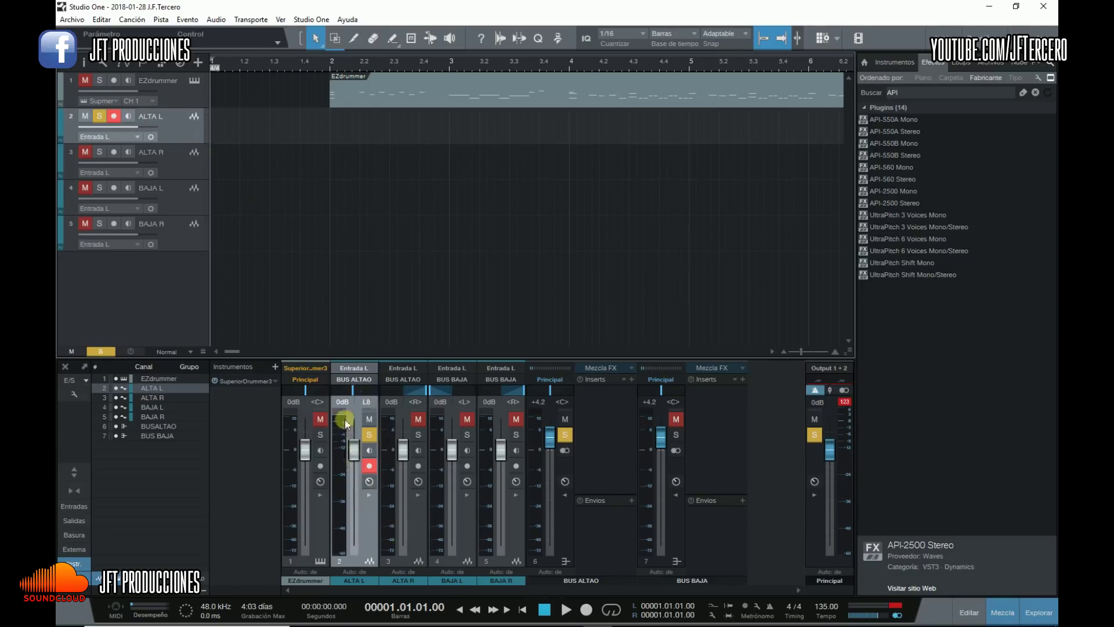
Record a soloed guitar take on ALTA L up to about bar 9, switching input monitoring on partway through
{"action": "left_click", "coordinate": [99, 117]}
{"action": "left_click", "coordinate": [99, 116]}
{"action": "left_click", "coordinate": [586, 609]}
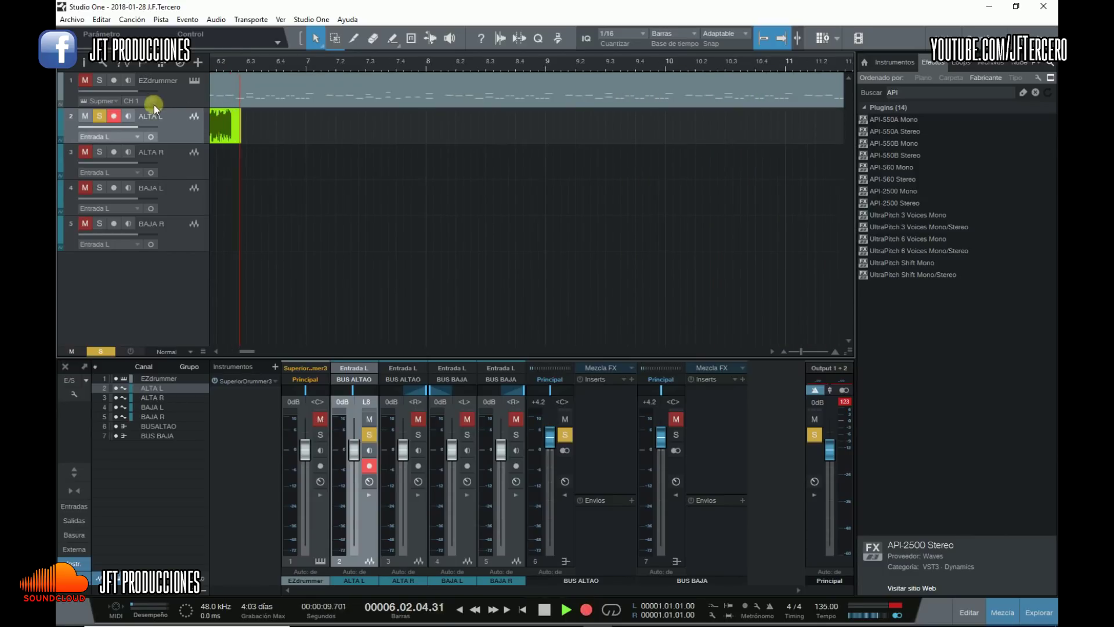
{"action": "left_click", "coordinate": [131, 116]}
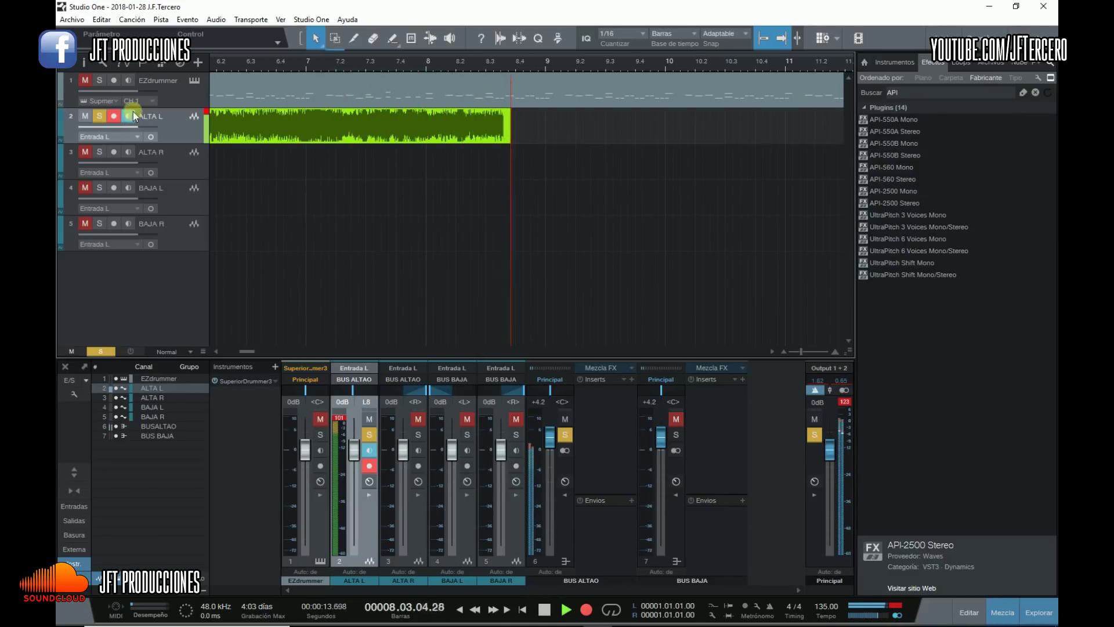
{"action": "key", "text": "space"}
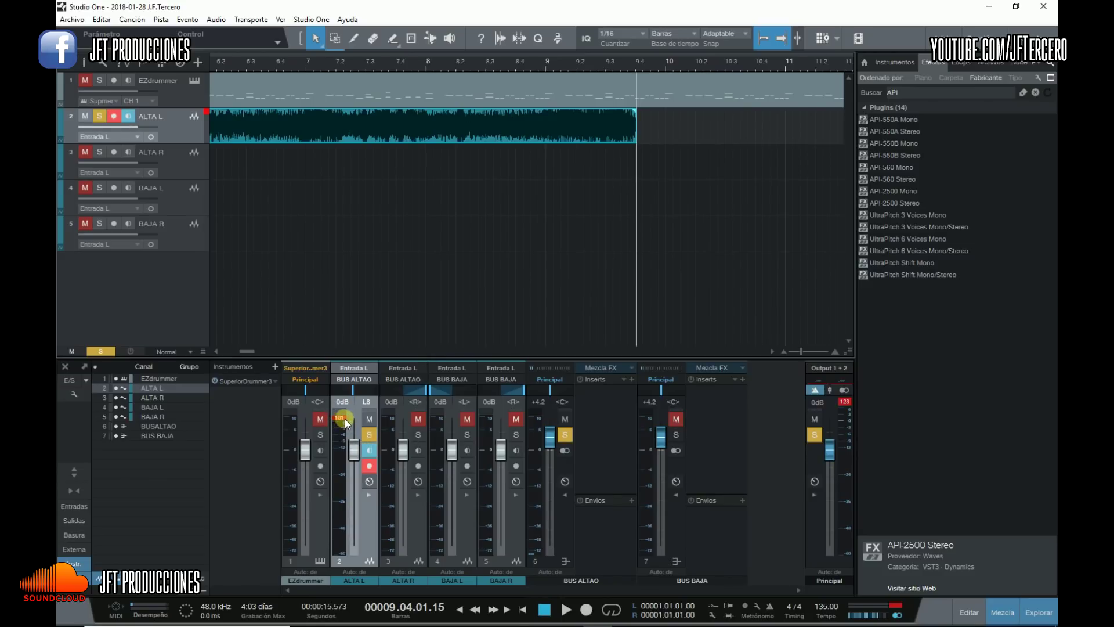
Lower the soloed ALTA L fader to -14.3 dB and play the recorded take from position 6.3
{"action": "left_click", "coordinate": [247, 65]}
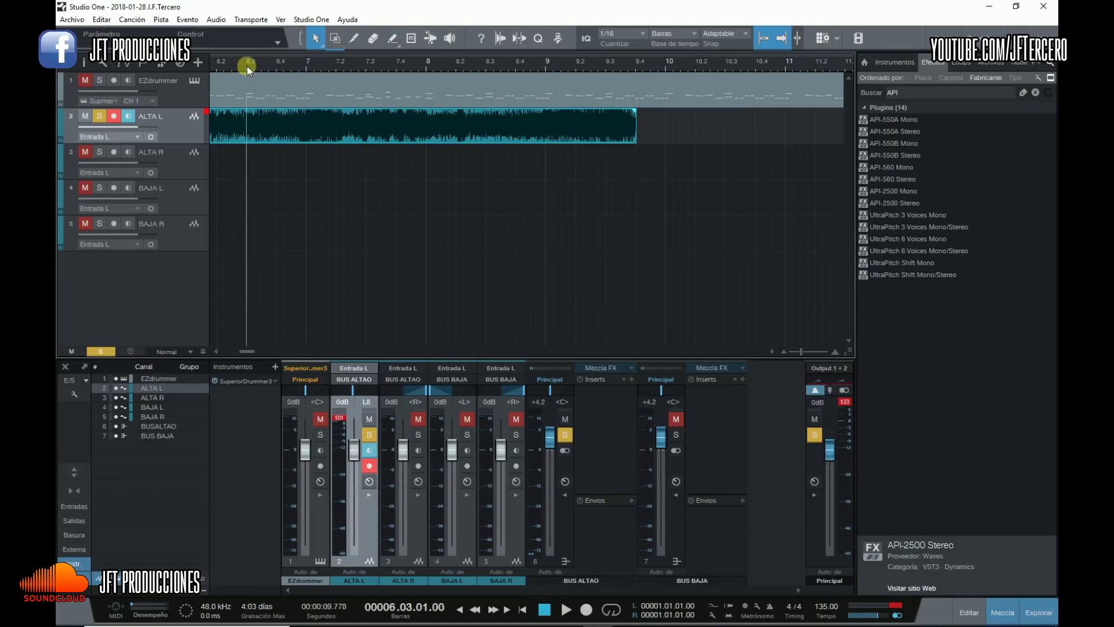
{"action": "left_click", "coordinate": [362, 433]}
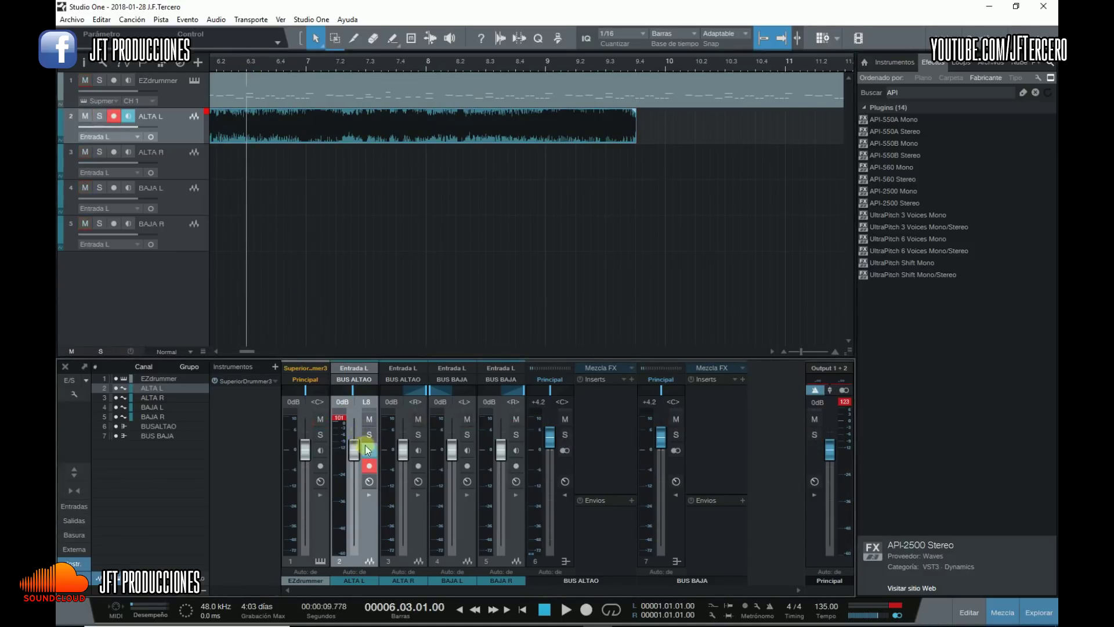
{"action": "left_click", "coordinate": [369, 436]}
{"action": "left_click_drag", "start_coordinate": [355, 448], "coordinate": [360, 482]}
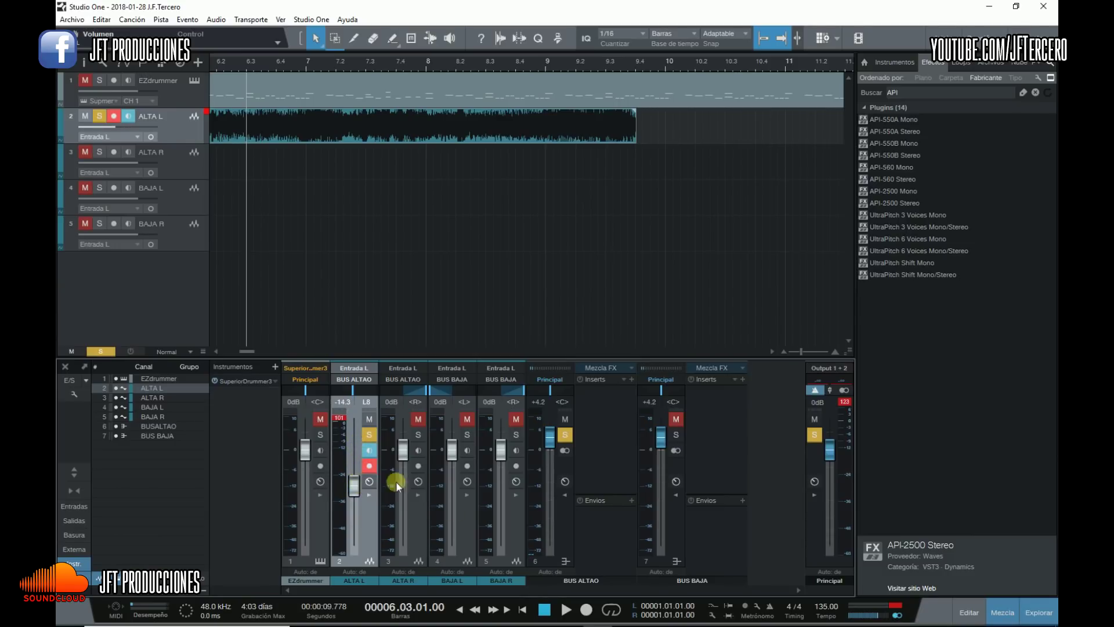
{"action": "key", "text": "space"}
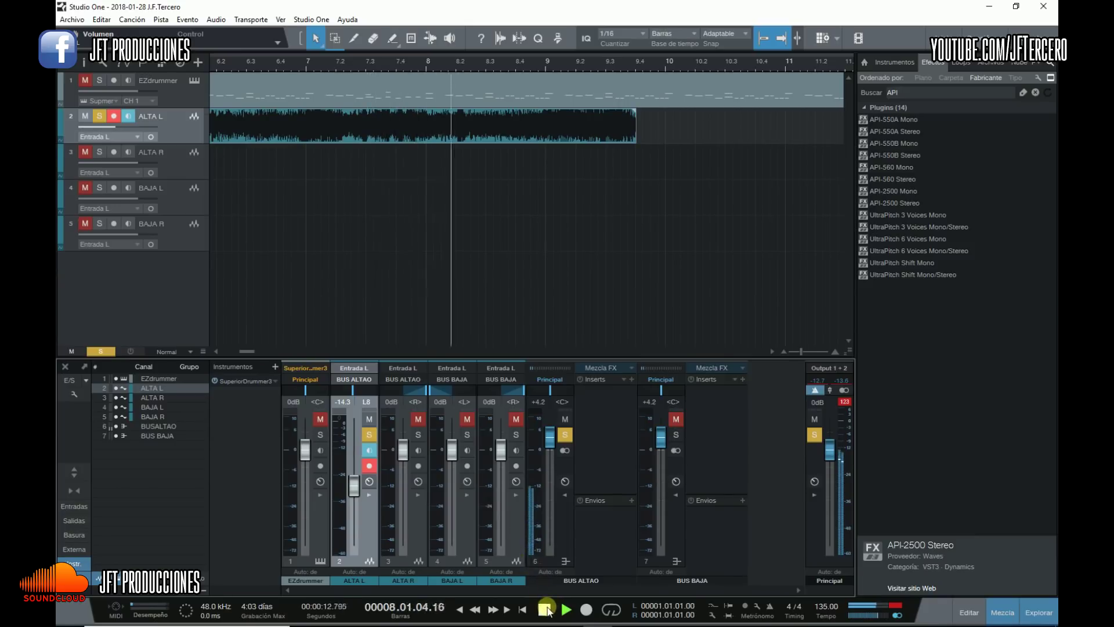
{"action": "left_click", "coordinate": [546, 609]}
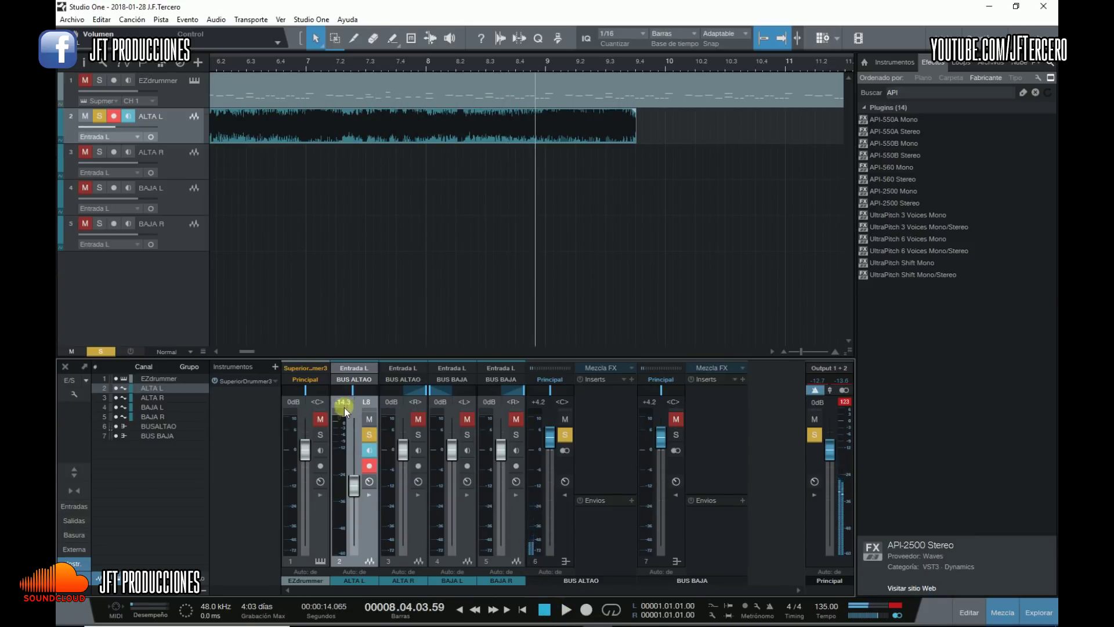
Replay the ALTA L take from late in bar 6 and again from an earlier passage, and stop playback
{"action": "left_click", "coordinate": [238, 65]}
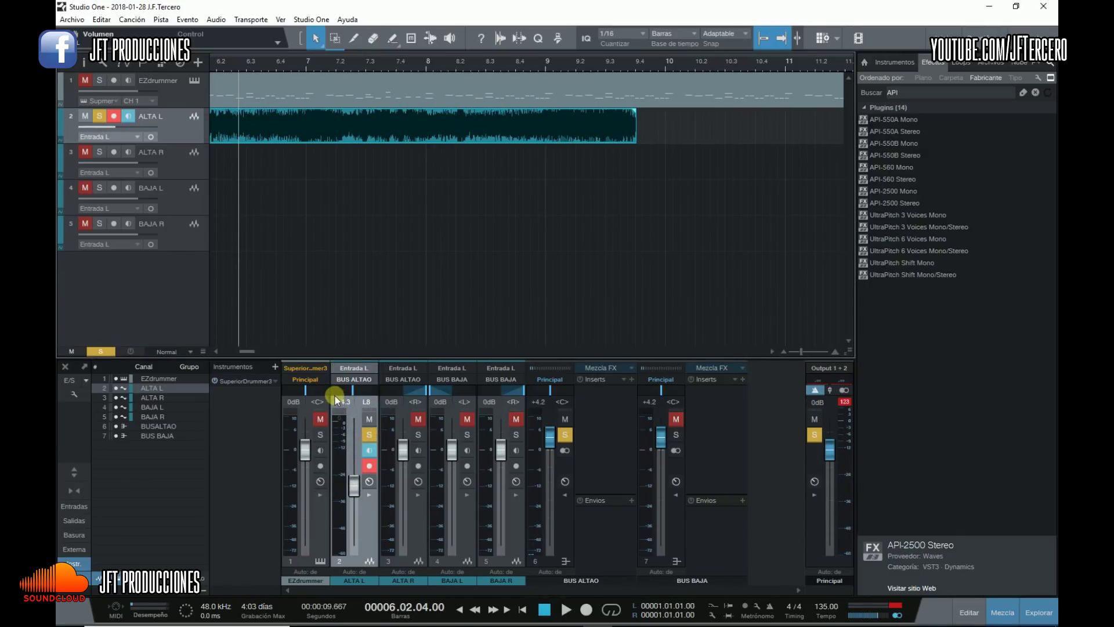
{"action": "left_click", "coordinate": [565, 610]}
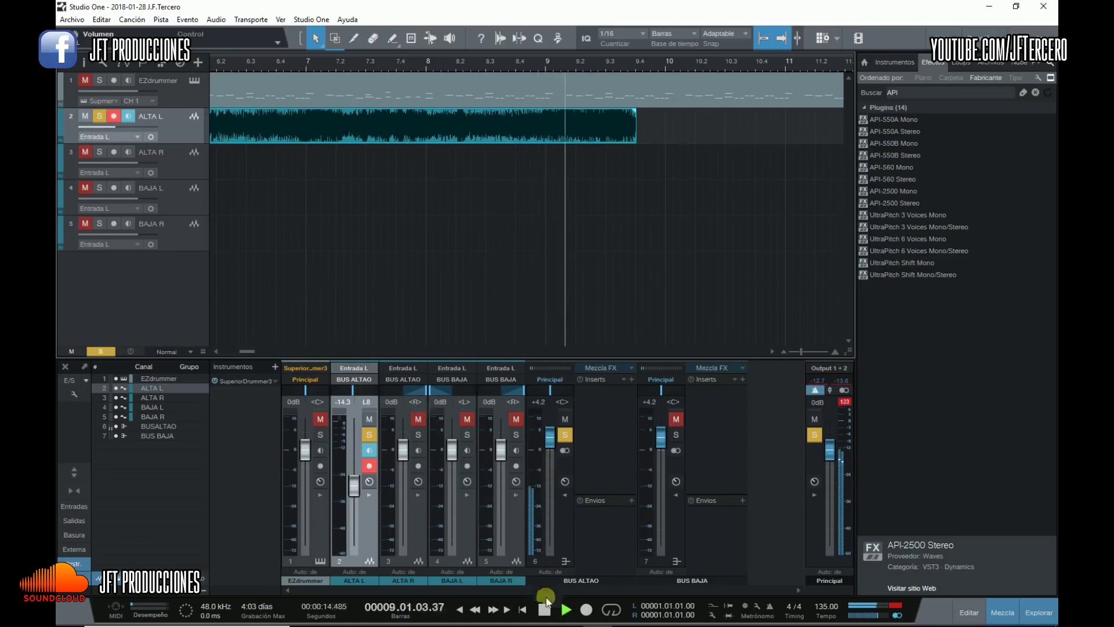
{"action": "left_click", "coordinate": [362, 65]}
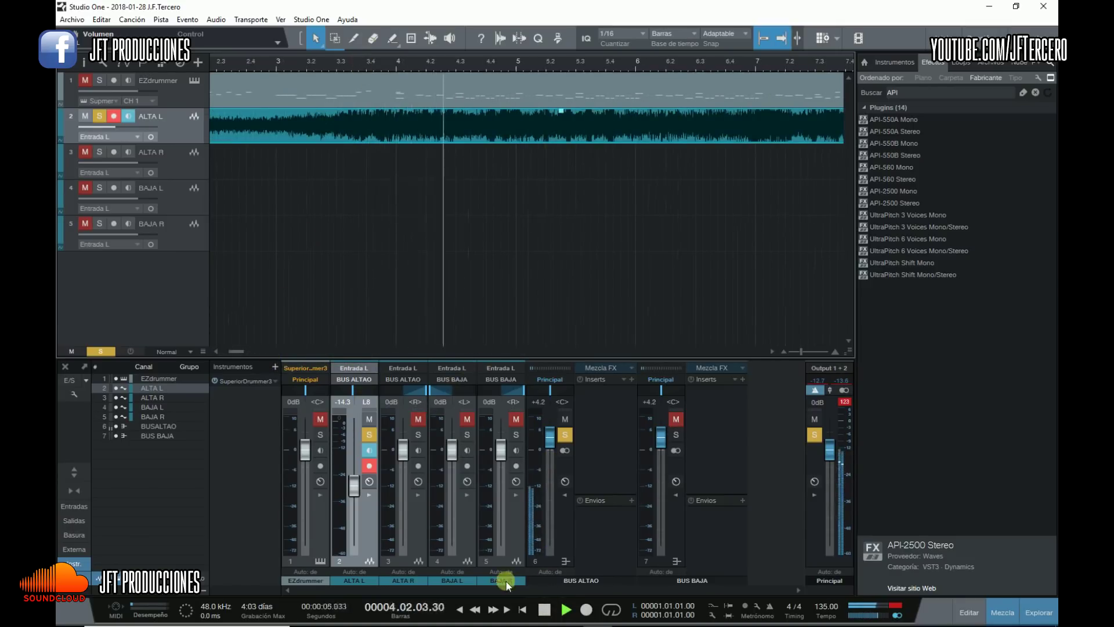
{"action": "left_click", "coordinate": [546, 610]}
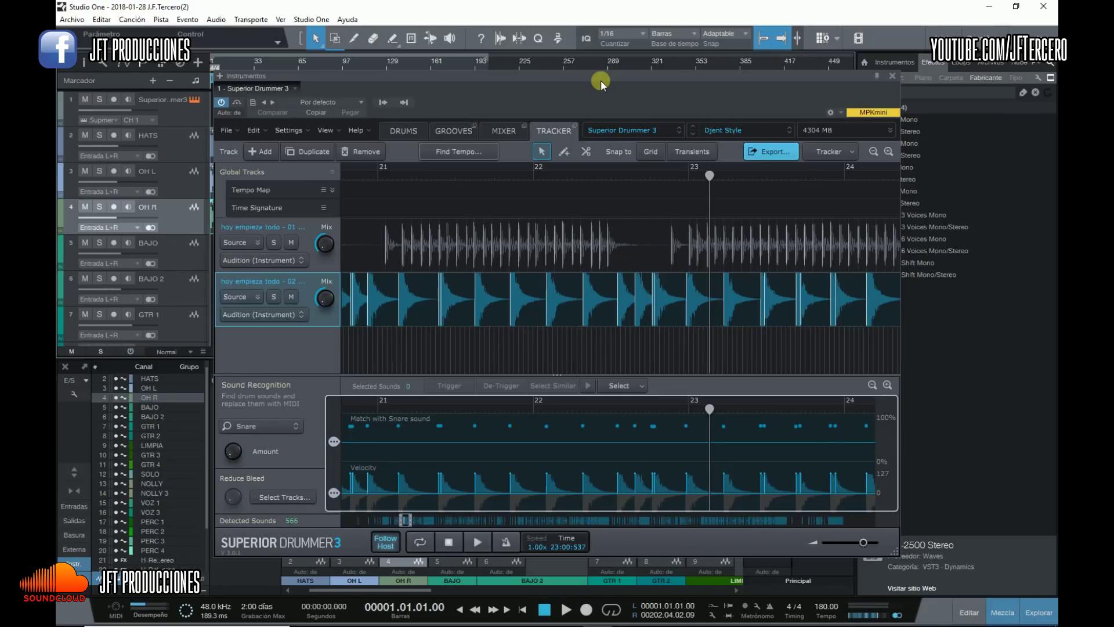
Place the Superior Drummer 3 Tracker playhead just before bar 21 and examine a detected snare hit's waveform up close
{"action": "left_click", "coordinate": [387, 172]}
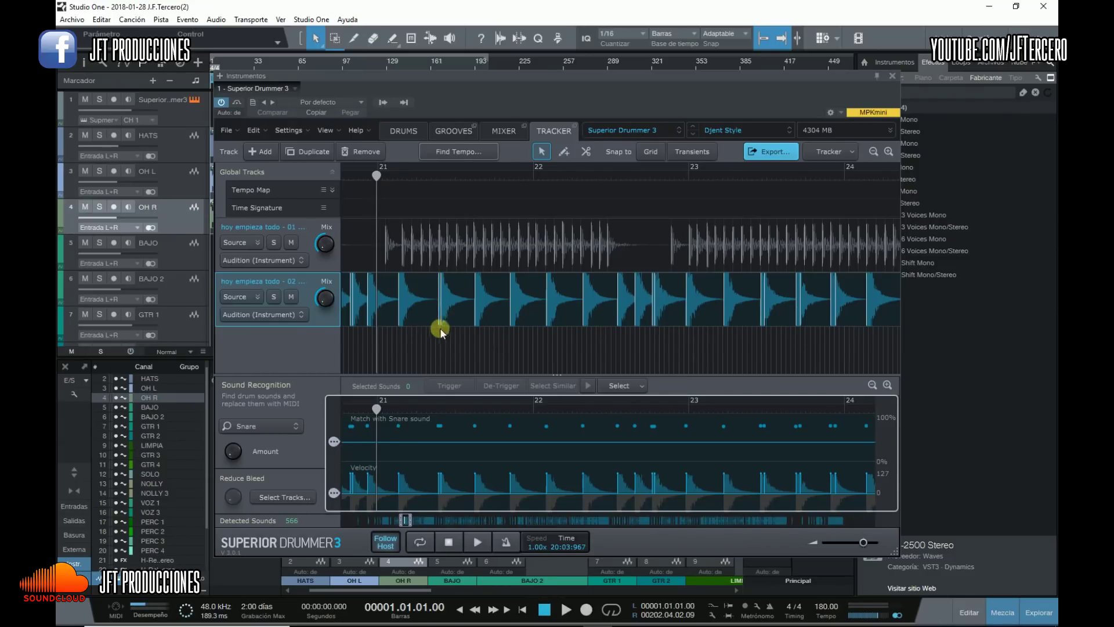
{"action": "left_click", "coordinate": [888, 384]}
{"action": "left_click", "coordinate": [888, 384]}
{"action": "left_click", "coordinate": [887, 384]}
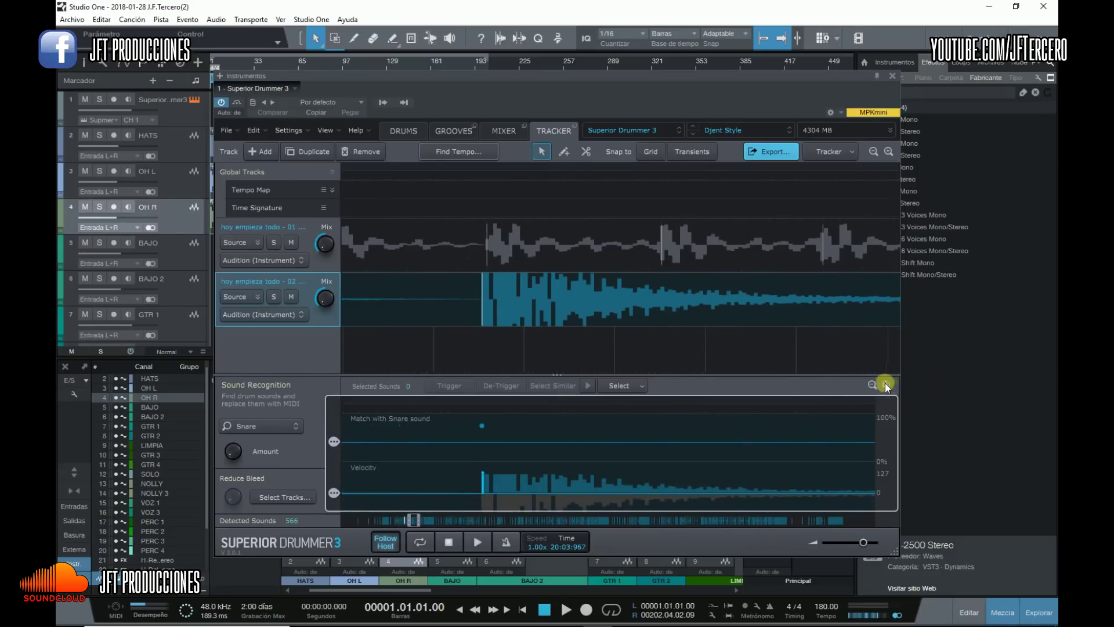
{"action": "left_click", "coordinate": [887, 385]}
{"action": "left_click", "coordinate": [873, 383]}
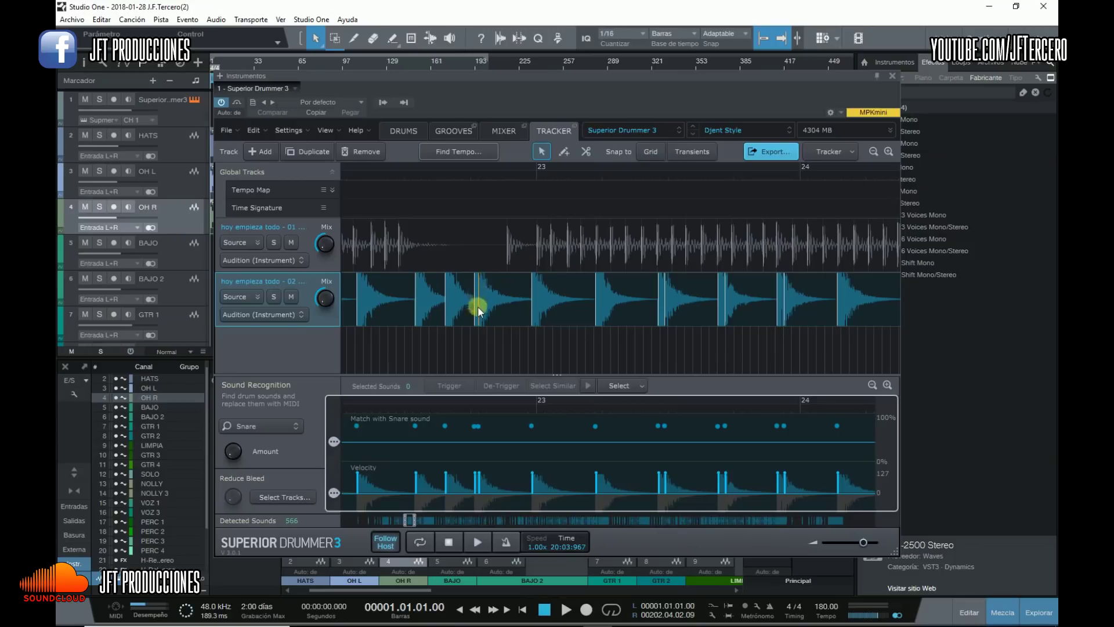
Play the song from about bar 33 and again from bar 20 to compare different Mix settings on both tracker tracks
{"action": "left_click", "coordinate": [378, 174]}
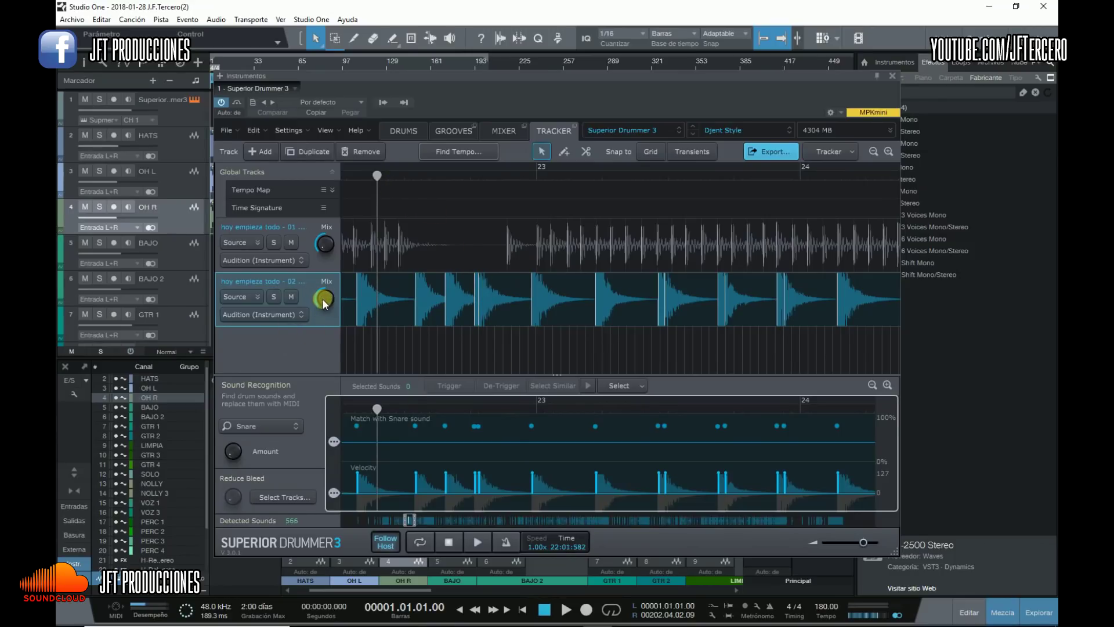
{"action": "left_click", "coordinate": [565, 610]}
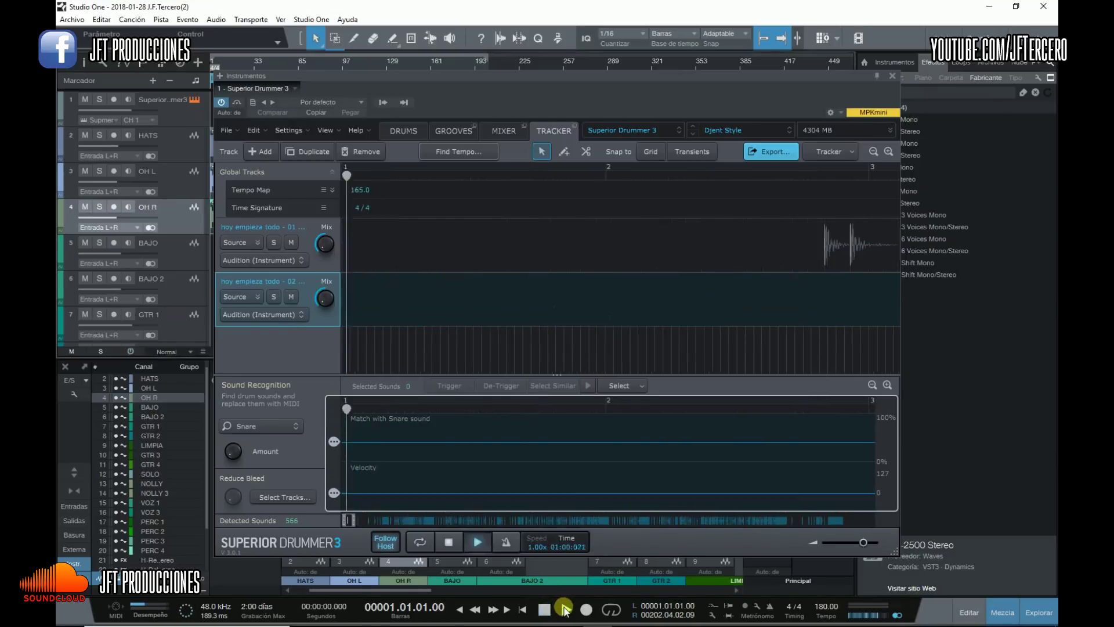
{"action": "left_click", "coordinate": [252, 61]}
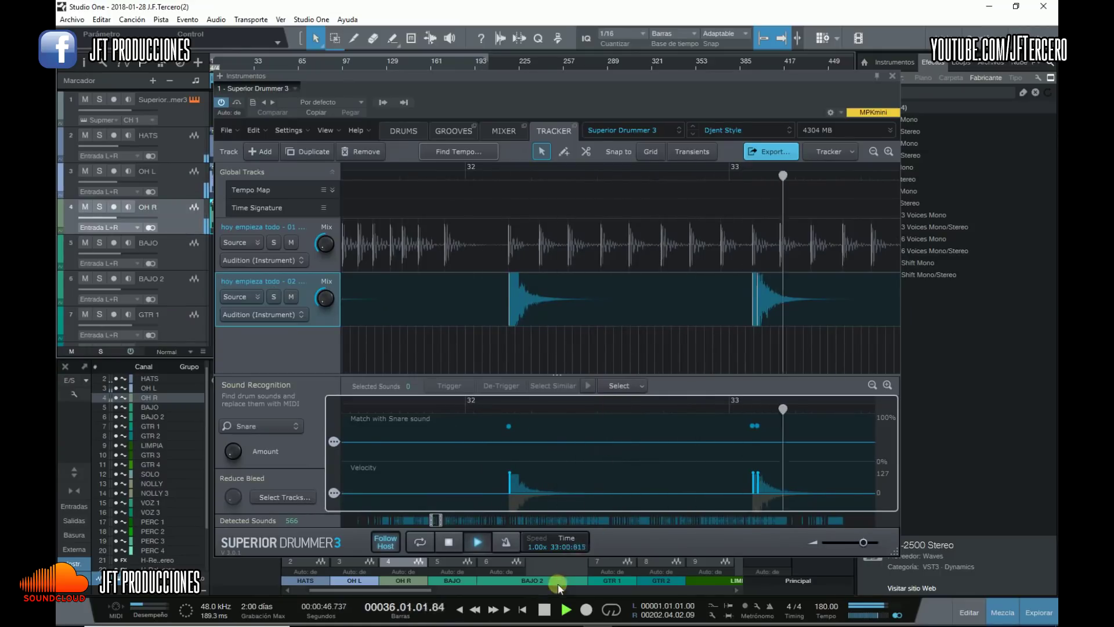
{"action": "left_click", "coordinate": [872, 385]}
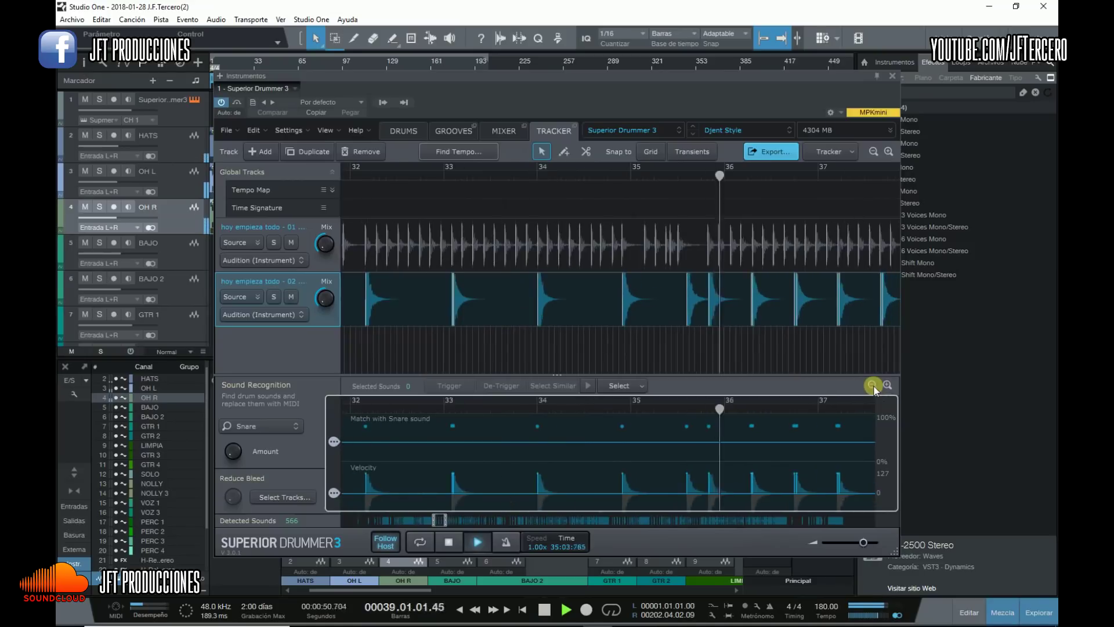
{"action": "left_click", "coordinate": [872, 385]}
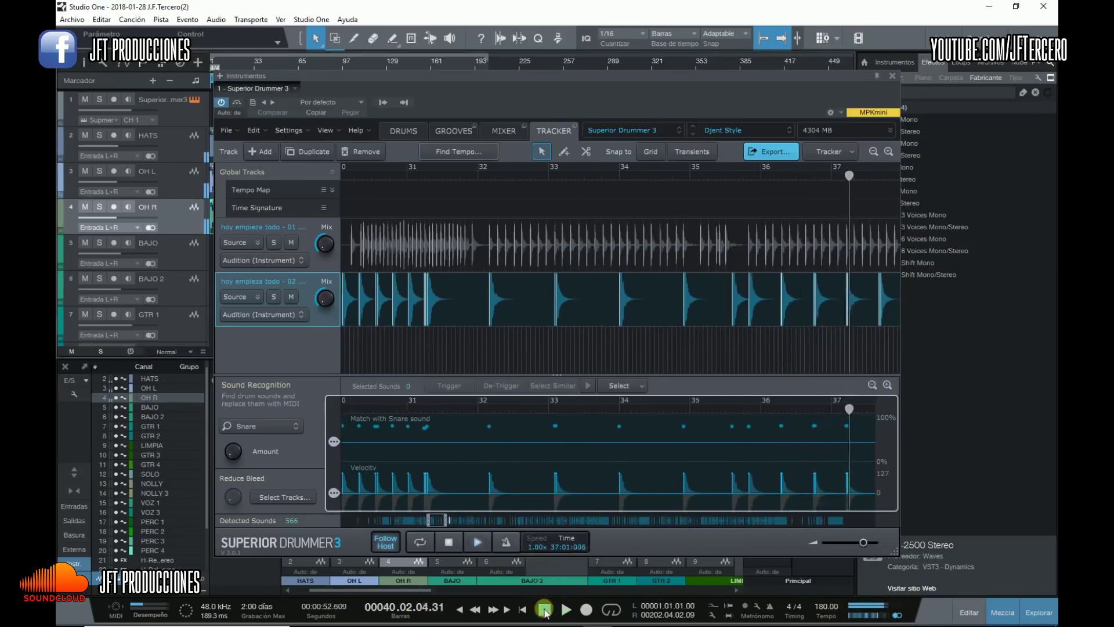
{"action": "left_click", "coordinate": [237, 62]}
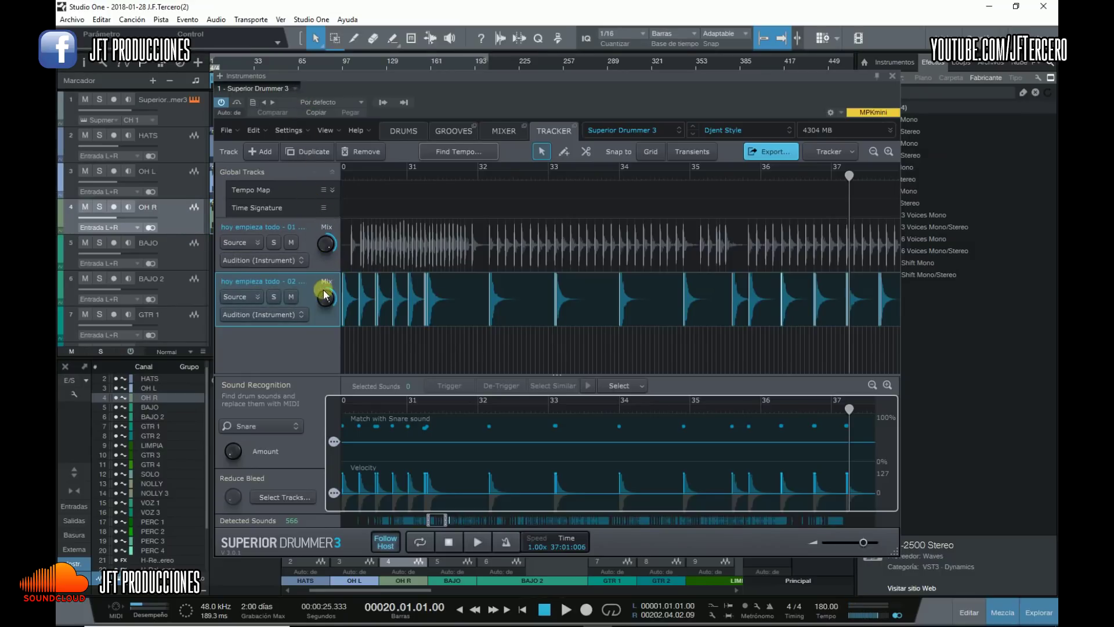
{"action": "left_click", "coordinate": [567, 610]}
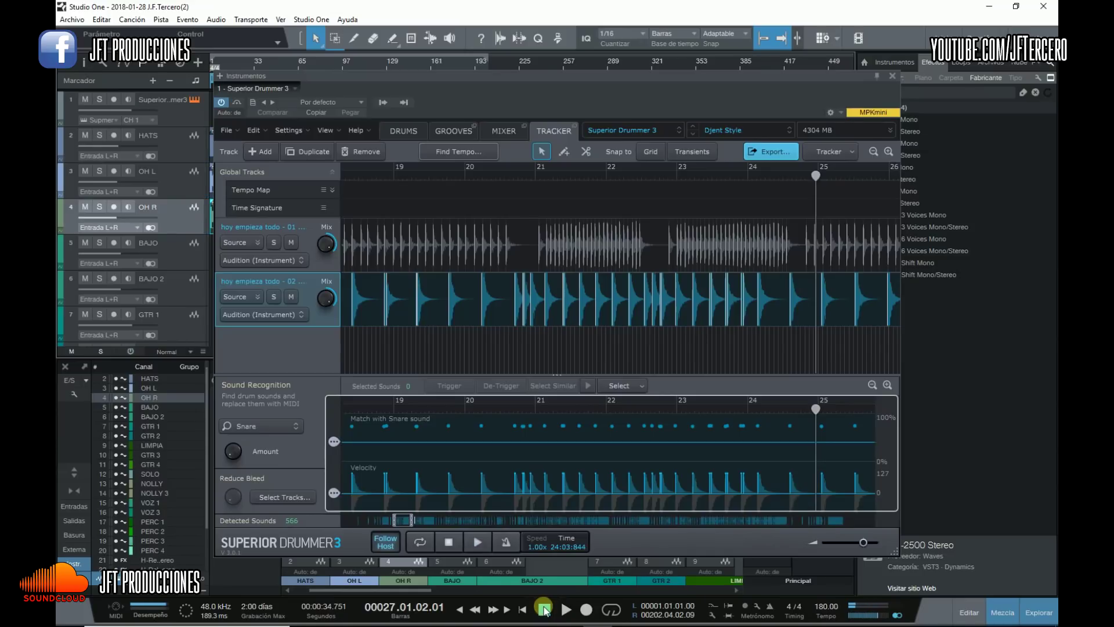
Select individual snare hits between bars 23 and 24 to check their detection and velocity, and save the song
{"action": "left_click", "coordinate": [711, 308]}
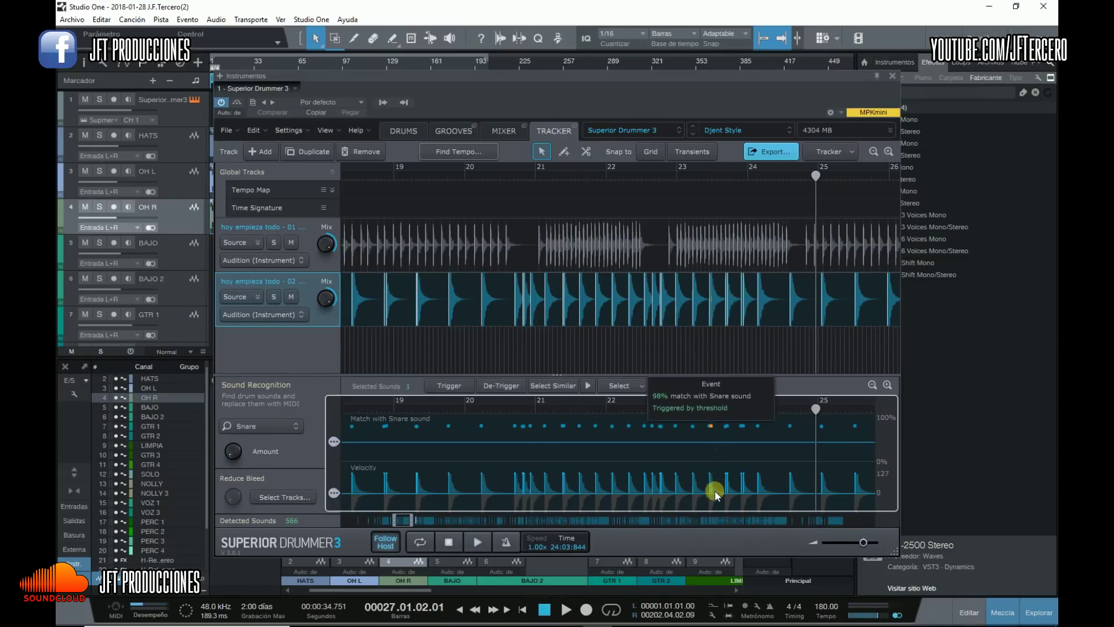
{"action": "left_click", "coordinate": [728, 307]}
{"action": "left_click", "coordinate": [729, 479]}
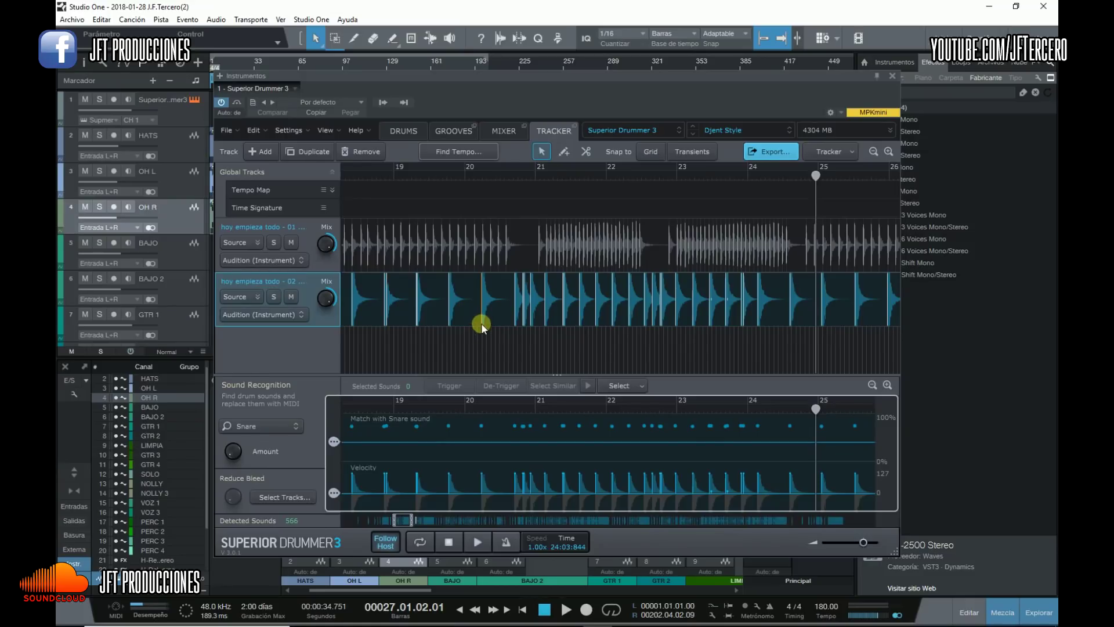
{"action": "key", "text": "ctrl+s"}
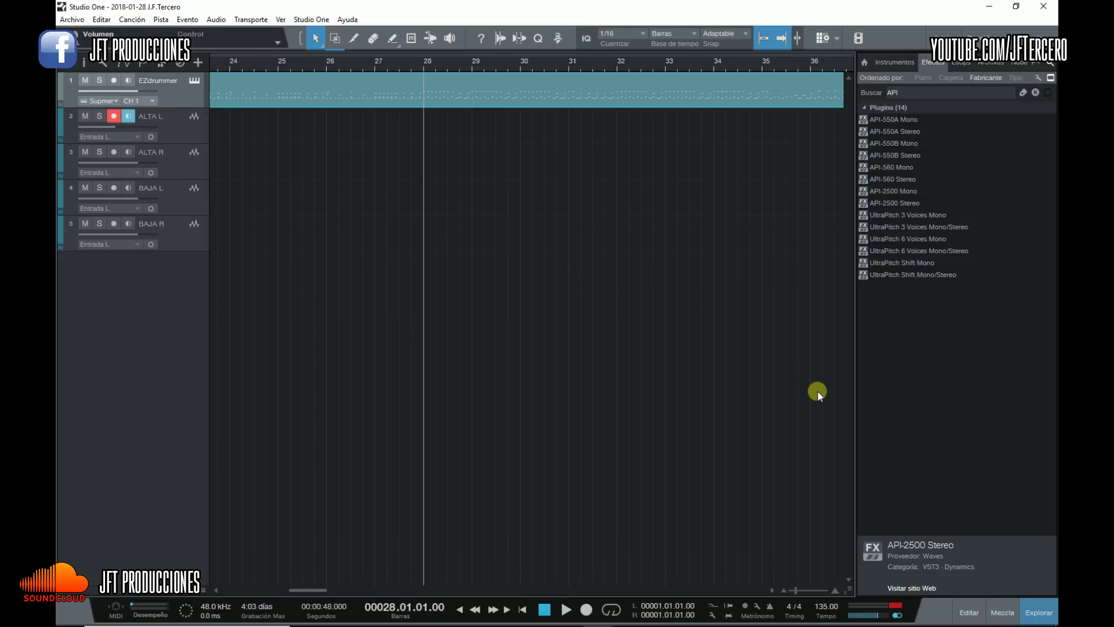
Record a guitar take on ALTA L from bar 28 to about bar 36 with input monitoring off, and duplicate the track
{"action": "left_click", "coordinate": [896, 605]}
{"action": "left_click", "coordinate": [585, 609]}
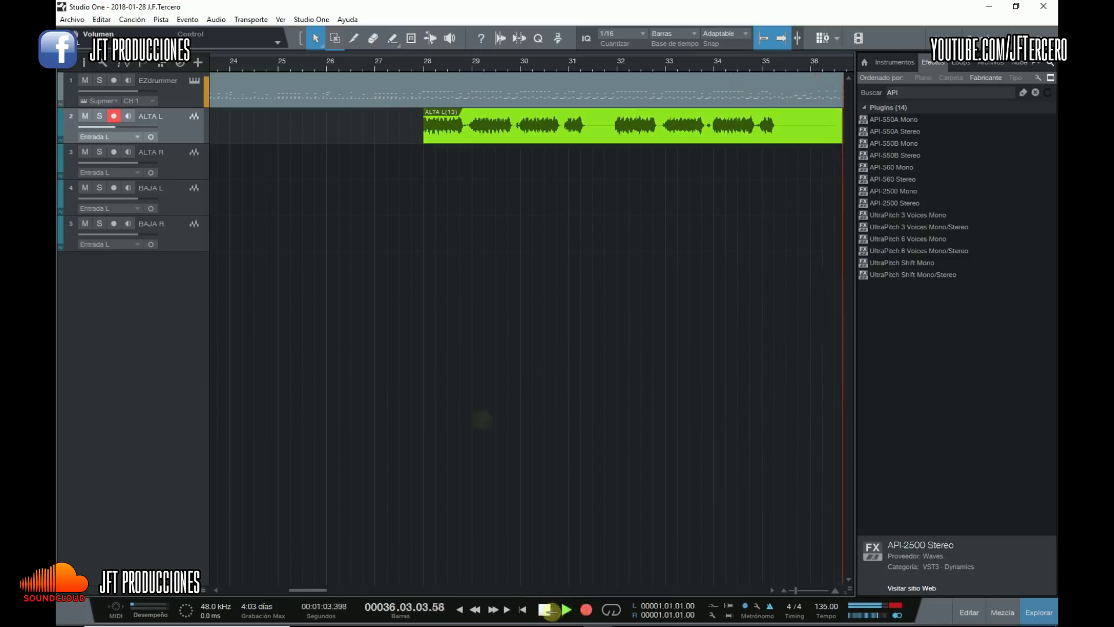
{"action": "left_click", "coordinate": [545, 609]}
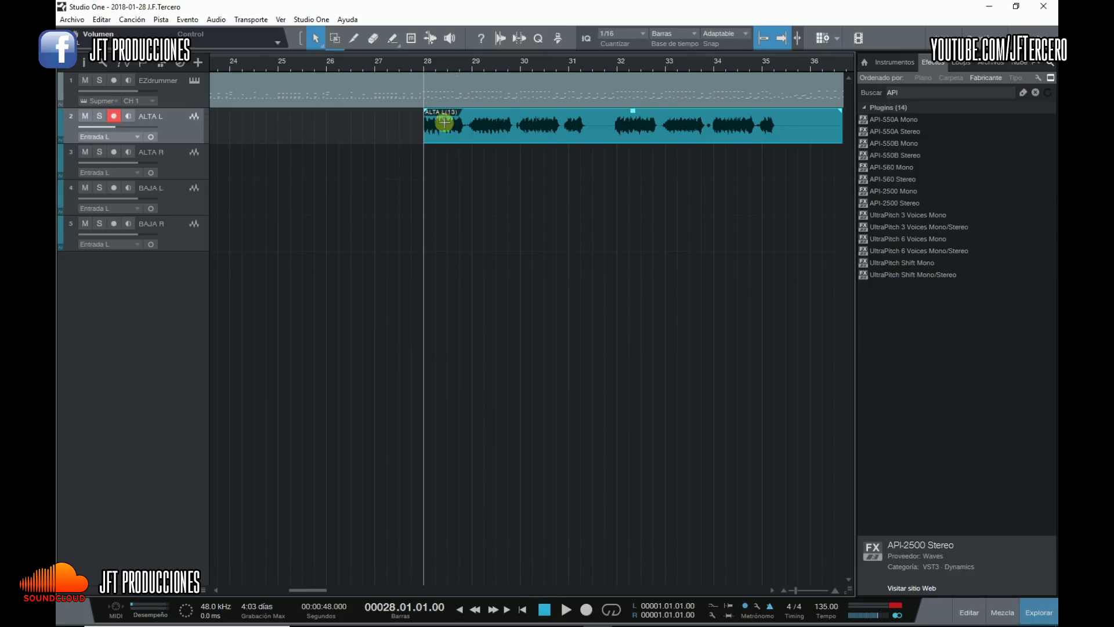
{"action": "right_click", "coordinate": [163, 140]}
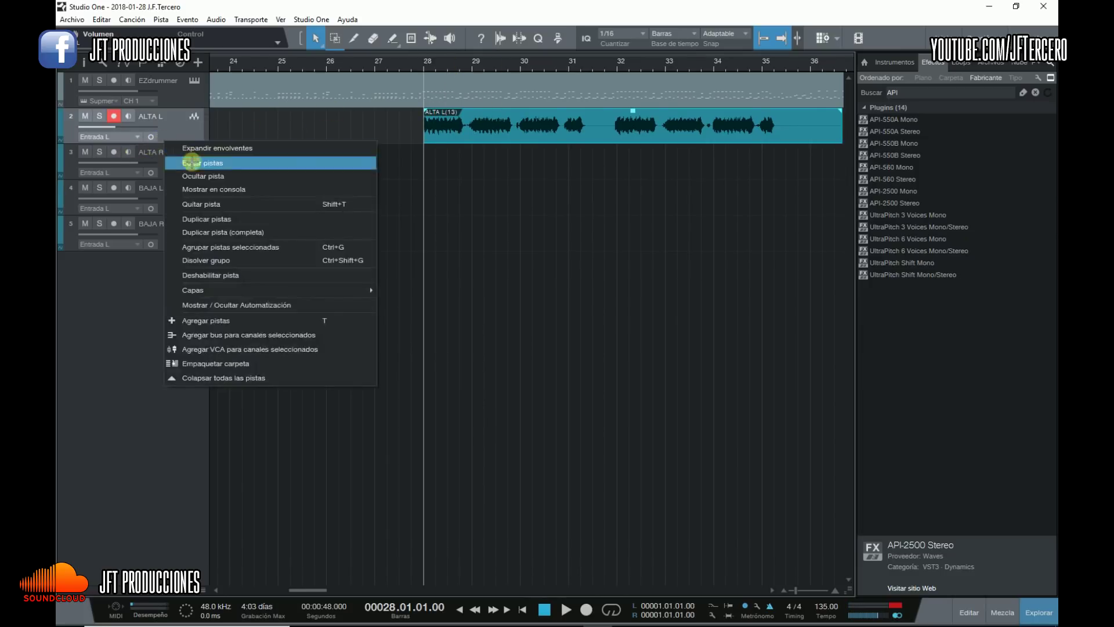
{"action": "left_click", "coordinate": [213, 216]}
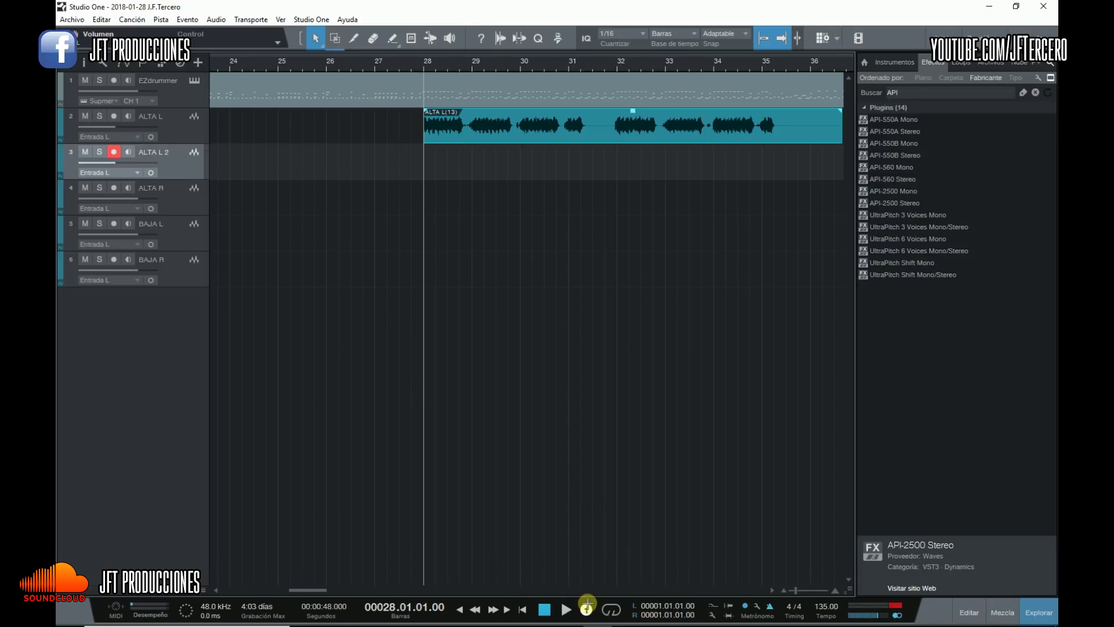
Record a guitar take on ALTA L 2 from bar 28 to bar 36 and duplicate the track without its events
{"action": "left_click", "coordinate": [587, 607]}
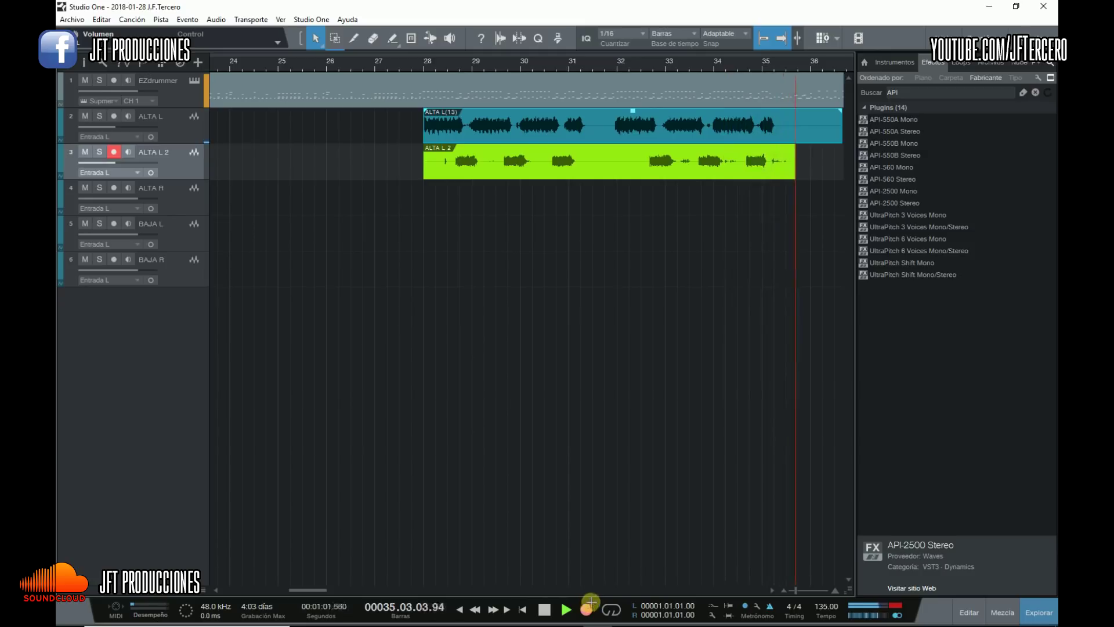
{"action": "left_click", "coordinate": [548, 609]}
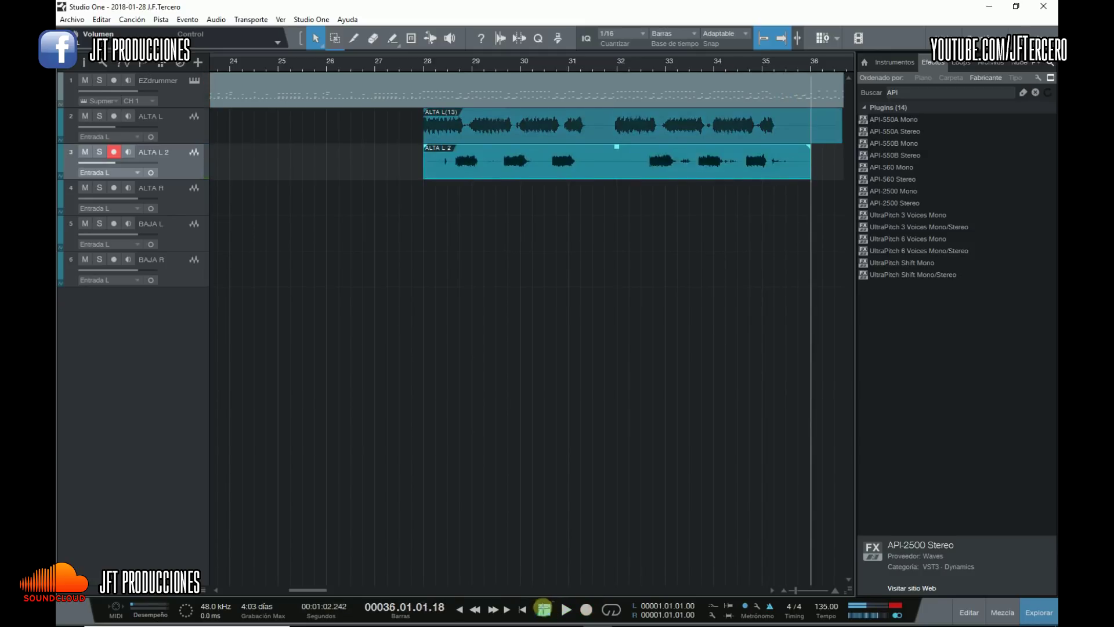
{"action": "right_click", "coordinate": [180, 168]}
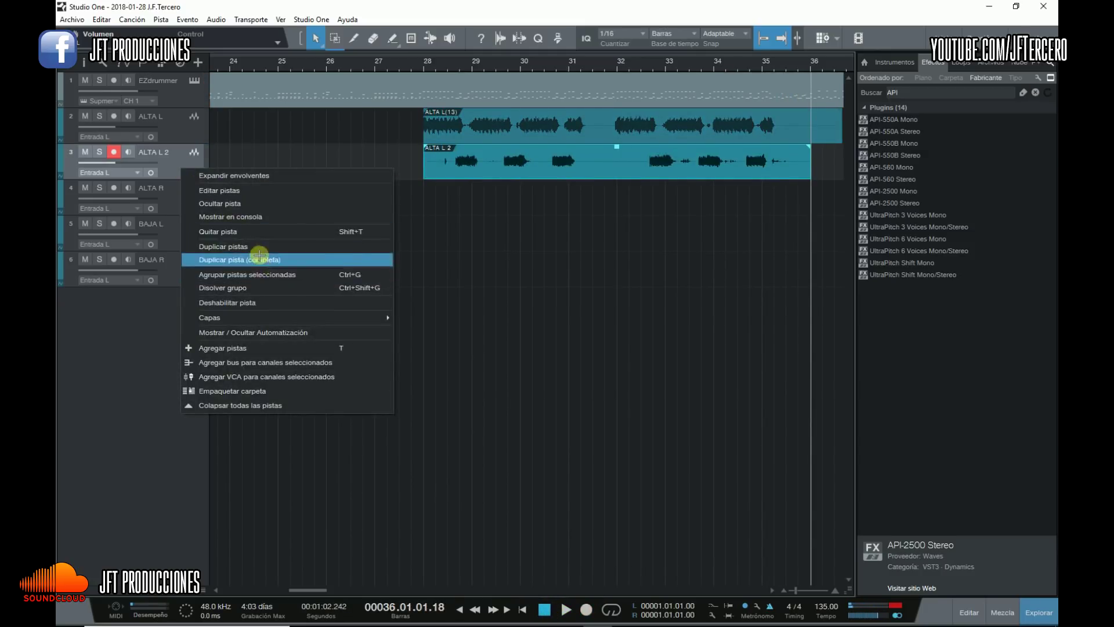
{"action": "left_click", "coordinate": [258, 256]}
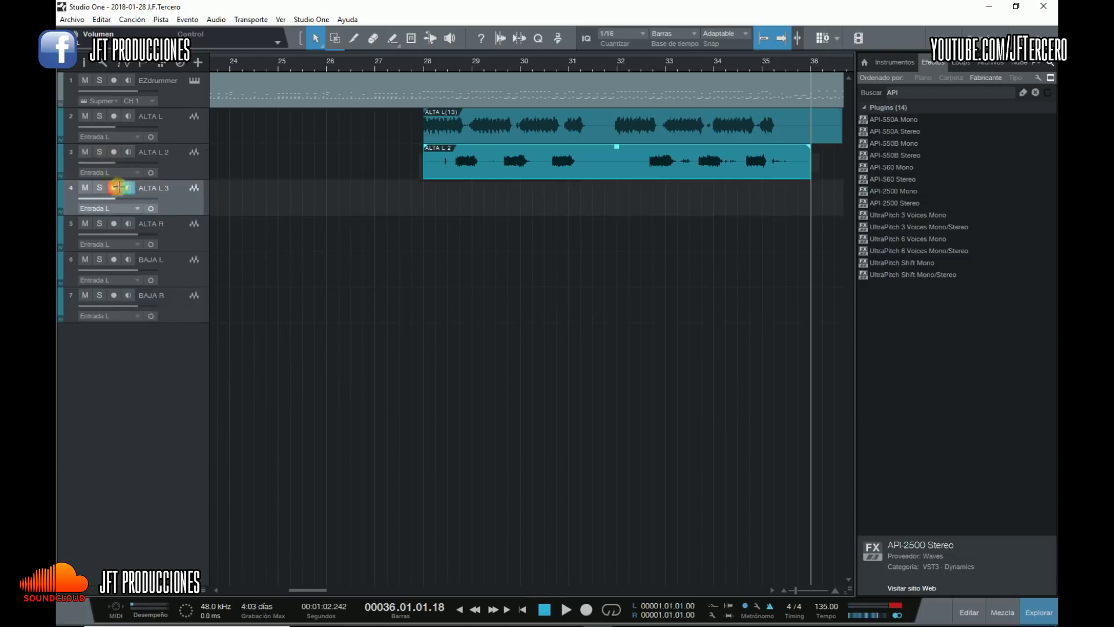
Record a guitar take on ALTA L 3 from bar 28 to about bar 37, disarm the track, and show the mixer
{"action": "left_click", "coordinate": [422, 61]}
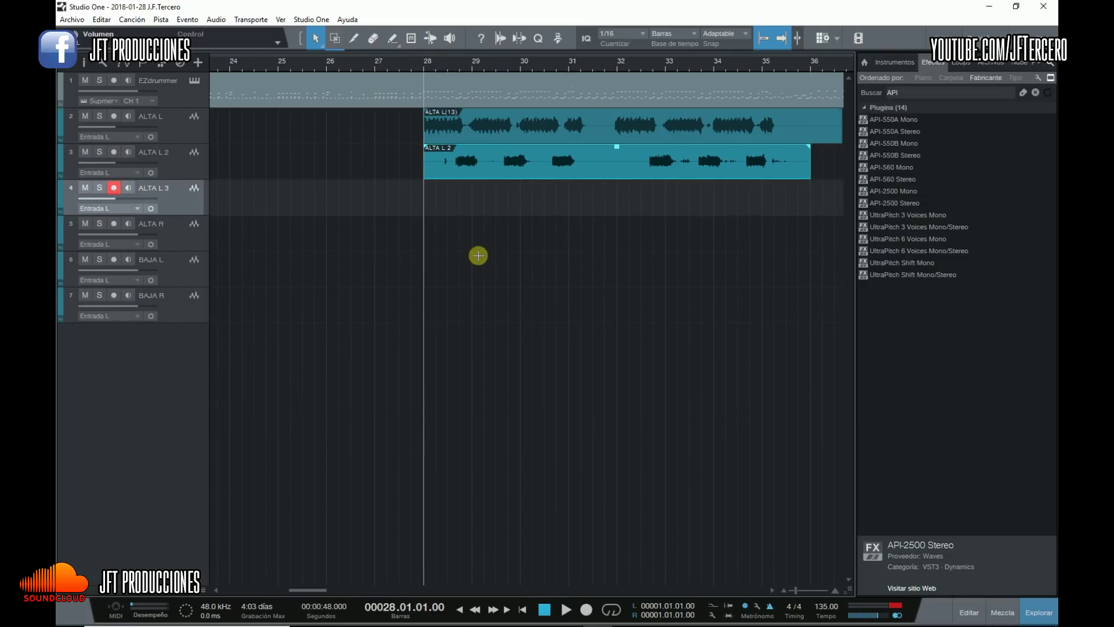
{"action": "left_click", "coordinate": [587, 607]}
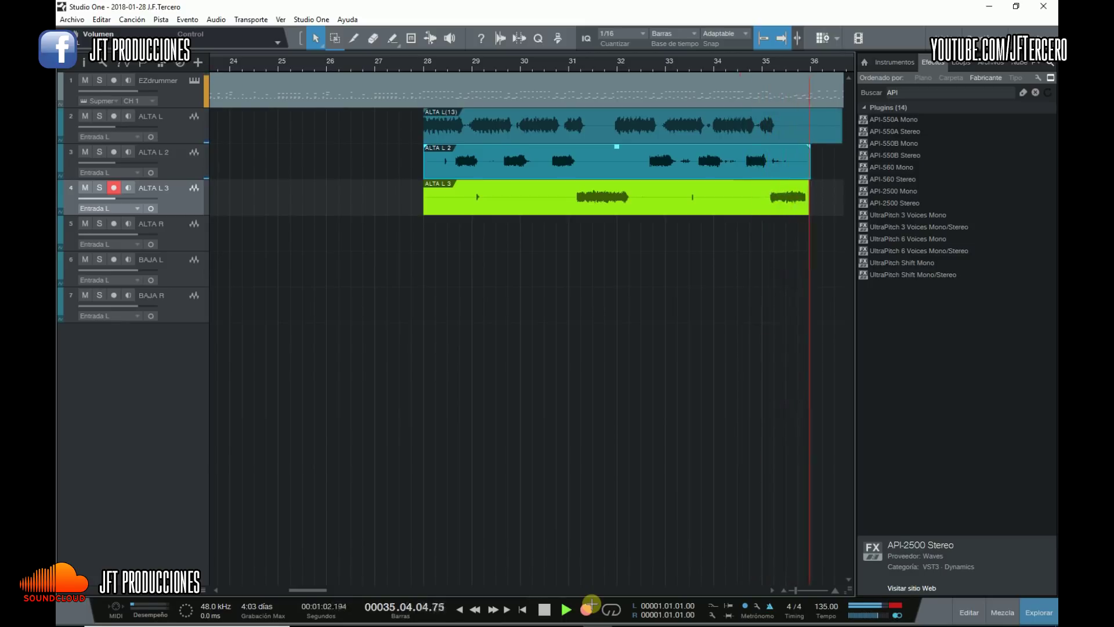
{"action": "key", "text": "space"}
{"action": "key", "text": "F3"}
{"action": "left_click", "coordinate": [116, 188]}
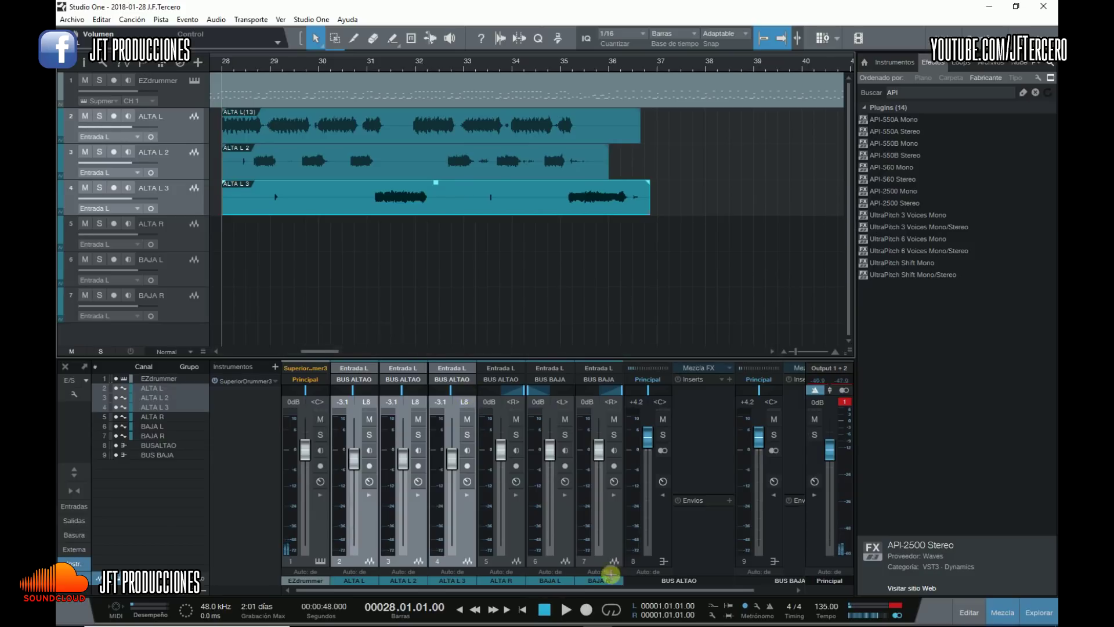
Play the three guitar takes from bar 28 with BUS ALTAO soloed, and take ALTA R out of the solo
{"action": "left_click", "coordinate": [568, 608]}
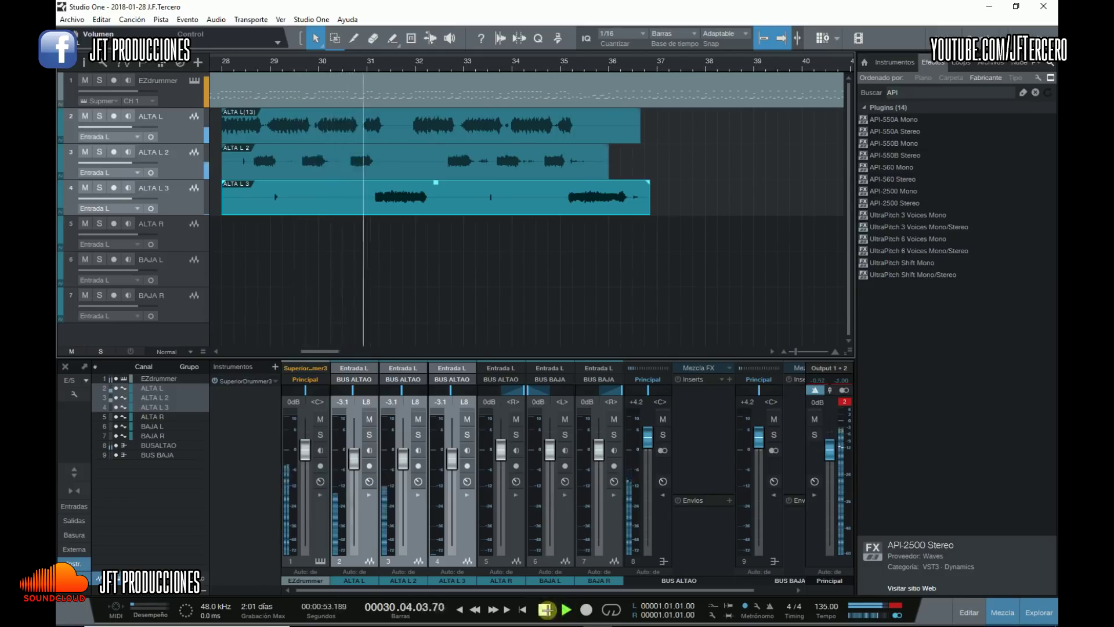
{"action": "left_click", "coordinate": [663, 435]}
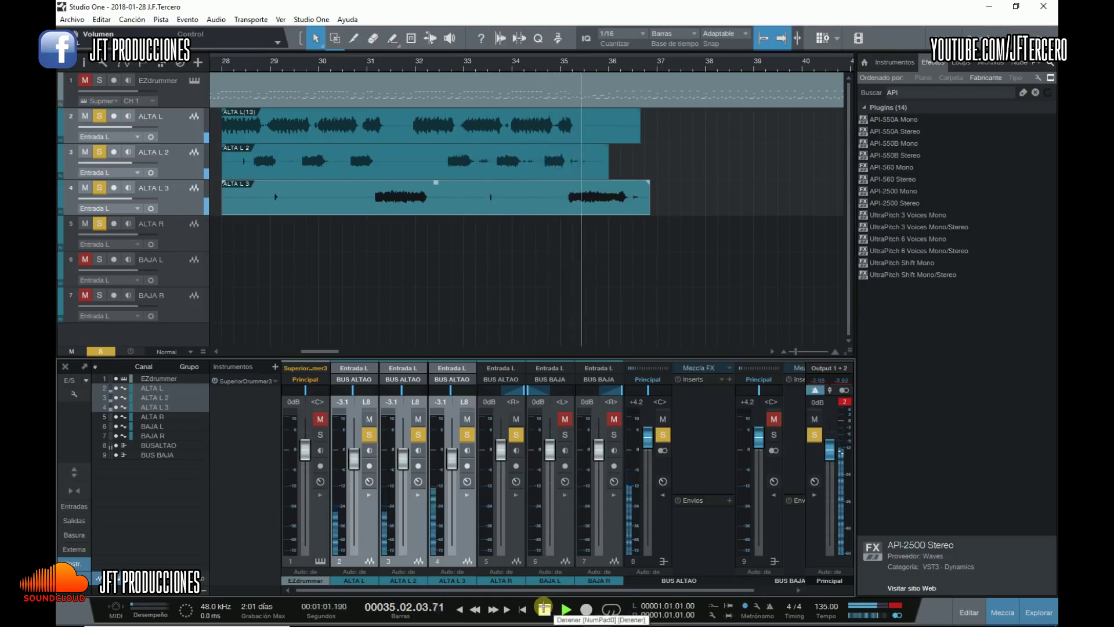
{"action": "left_click", "coordinate": [544, 608]}
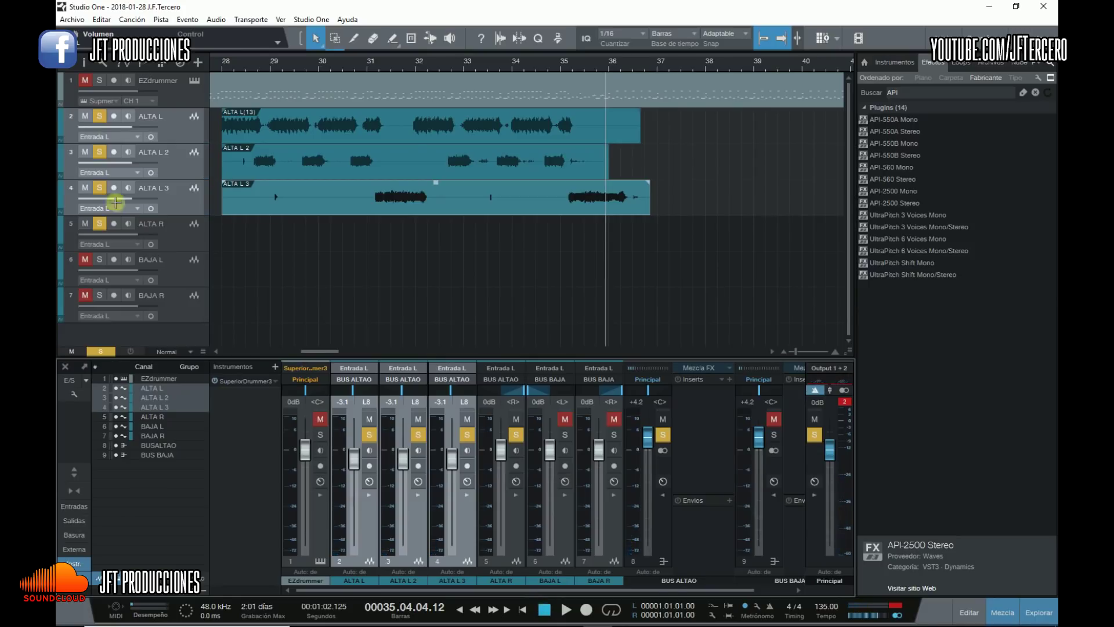
{"action": "left_click", "coordinate": [101, 222]}
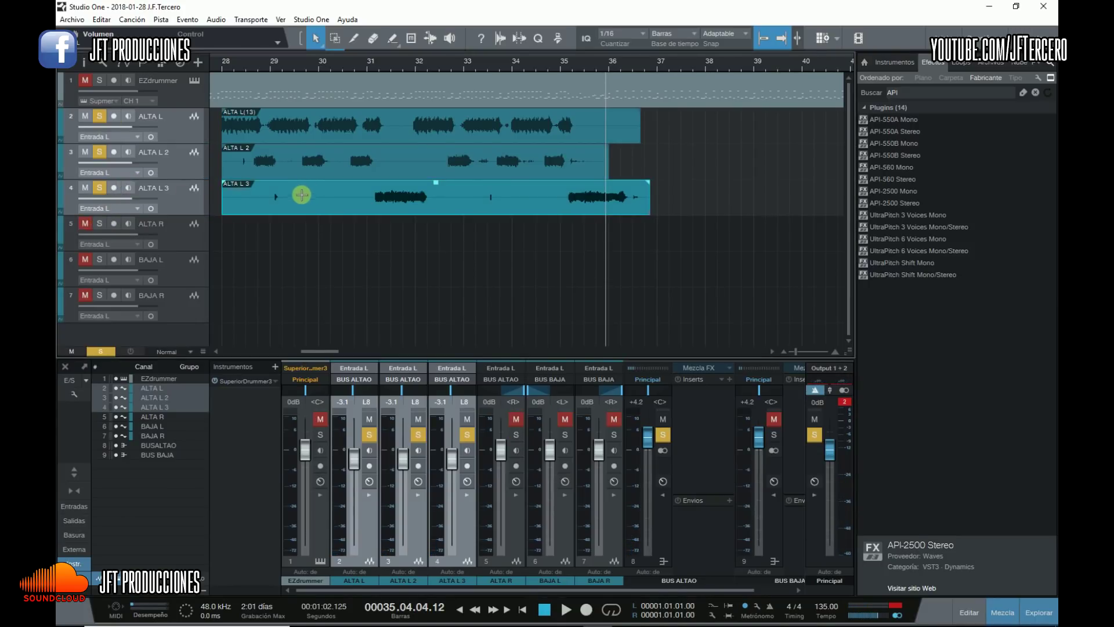
{"action": "left_click", "coordinate": [221, 61]}
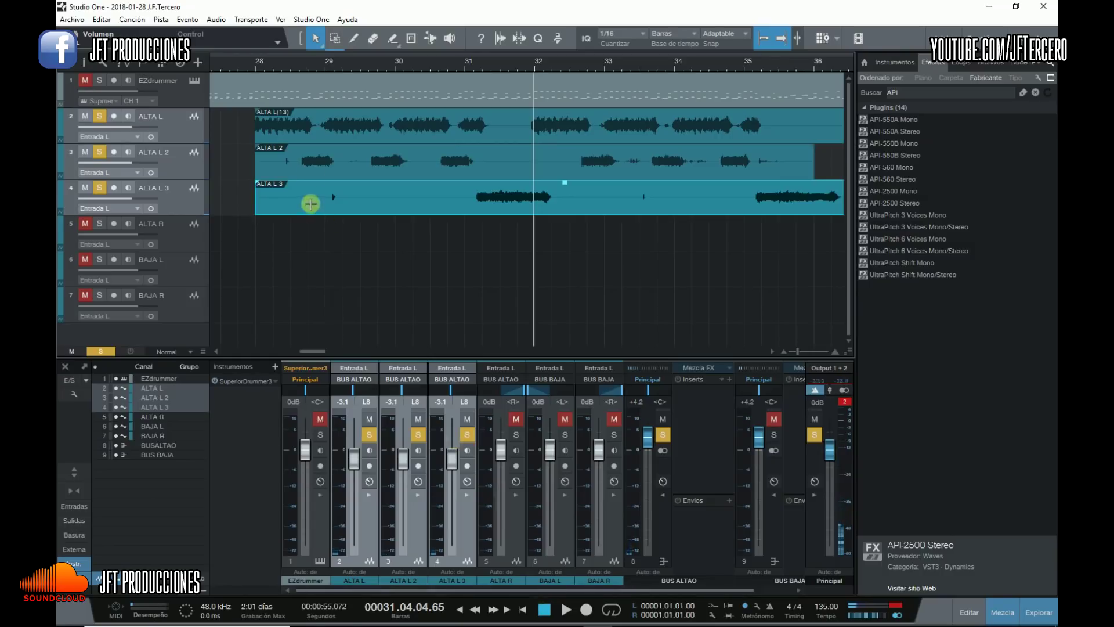
Split ALTA L 2 around its three phrases between bars 28 and 31, and ALTA L 3 around its phrase from bar 31 to 32
{"action": "left_click", "coordinate": [336, 35]}
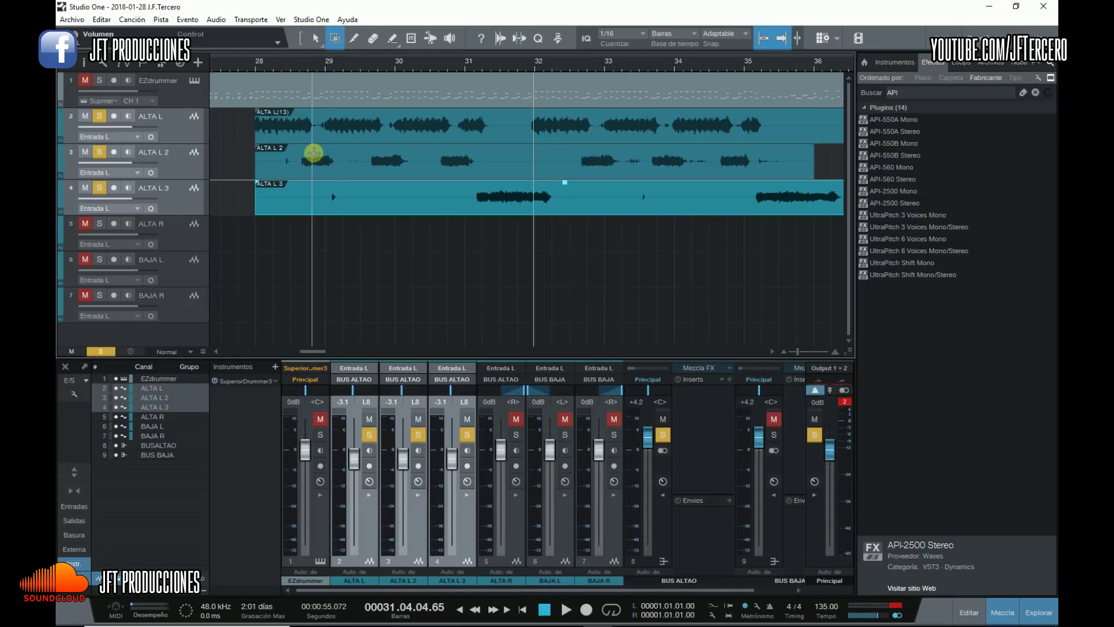
{"action": "left_click", "coordinate": [355, 39]}
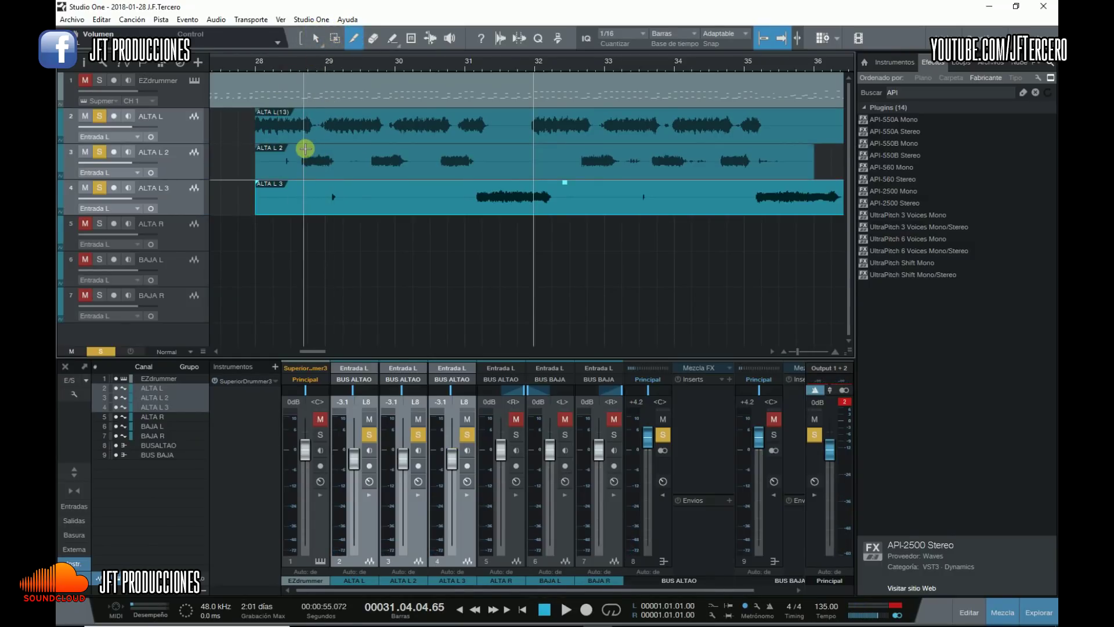
{"action": "left_click", "coordinate": [304, 149]}
{"action": "left_click", "coordinate": [329, 155]}
{"action": "left_click", "coordinate": [373, 165]}
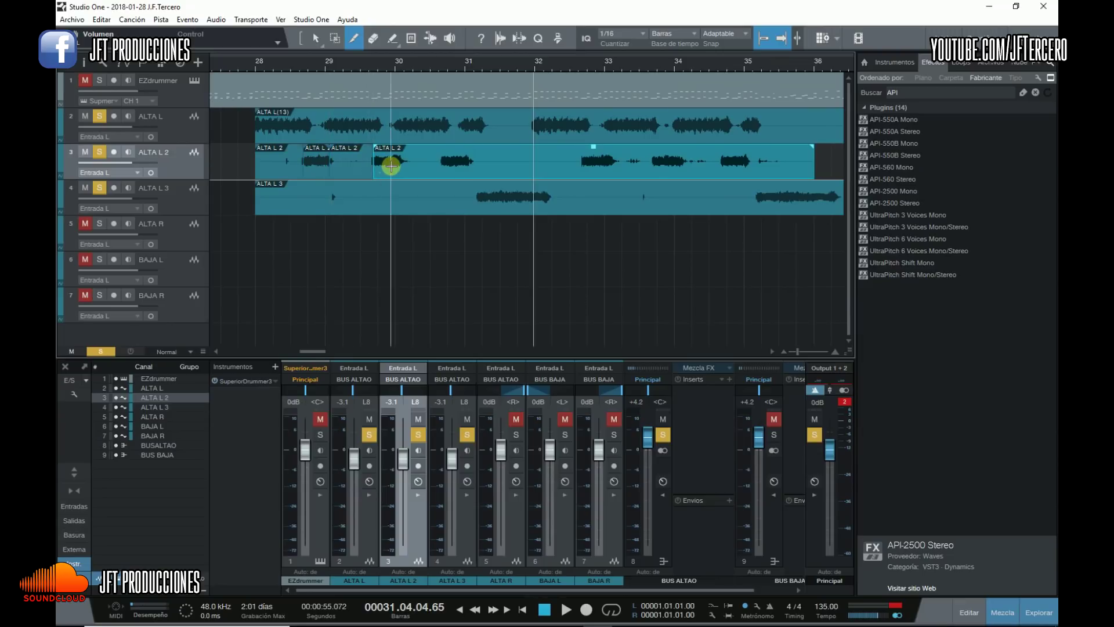
{"action": "left_click", "coordinate": [400, 166]}
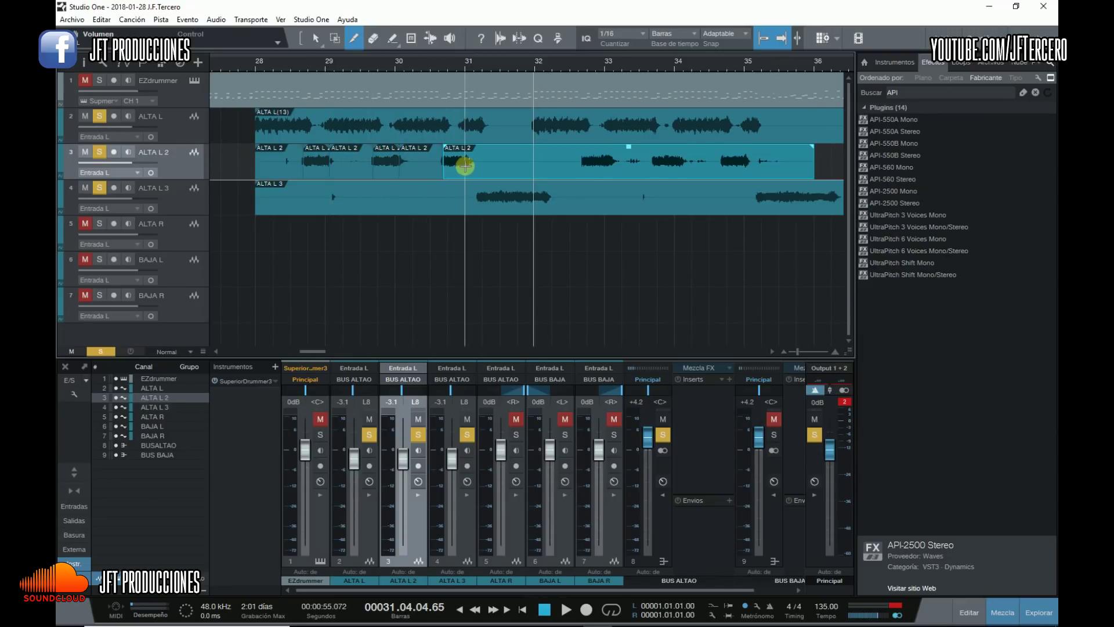
{"action": "left_click", "coordinate": [469, 165]}
{"action": "left_click", "coordinate": [477, 191]}
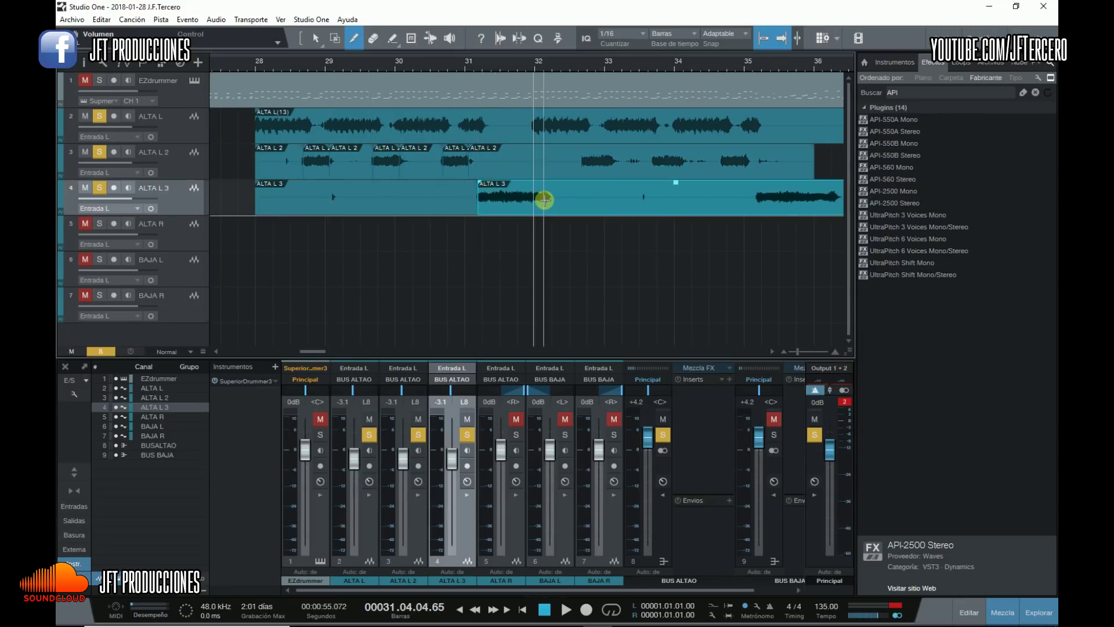
{"action": "left_click", "coordinate": [534, 197]}
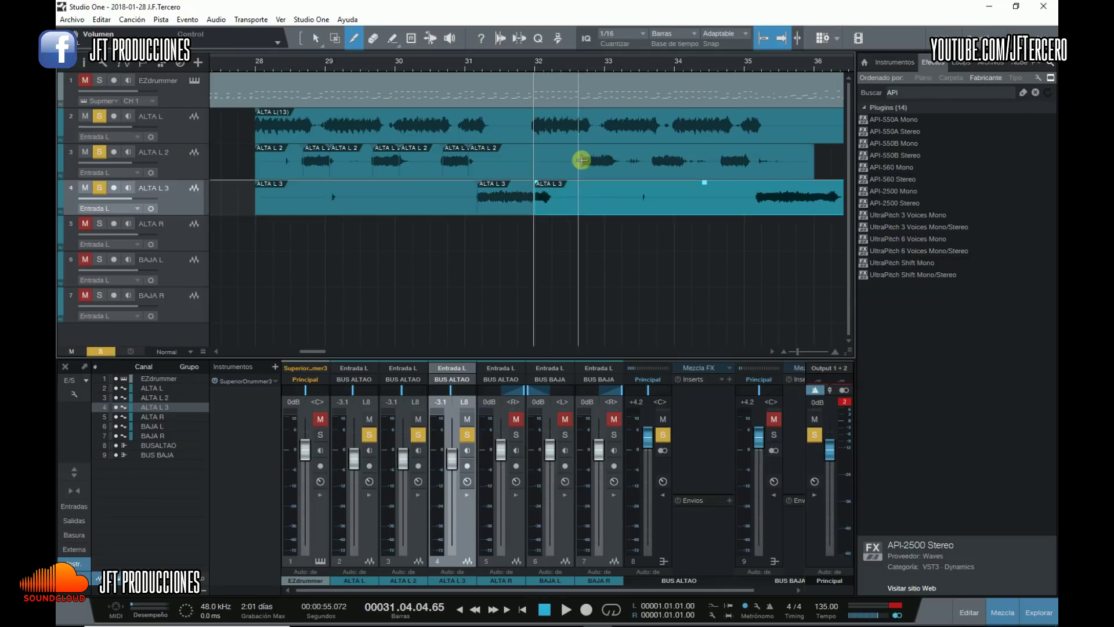
Split ALTA L 2 around its three phrases between bars 32 and 35, and ALTA L 3 where its last phrase begins after bar 35
{"action": "left_click", "coordinate": [583, 153]}
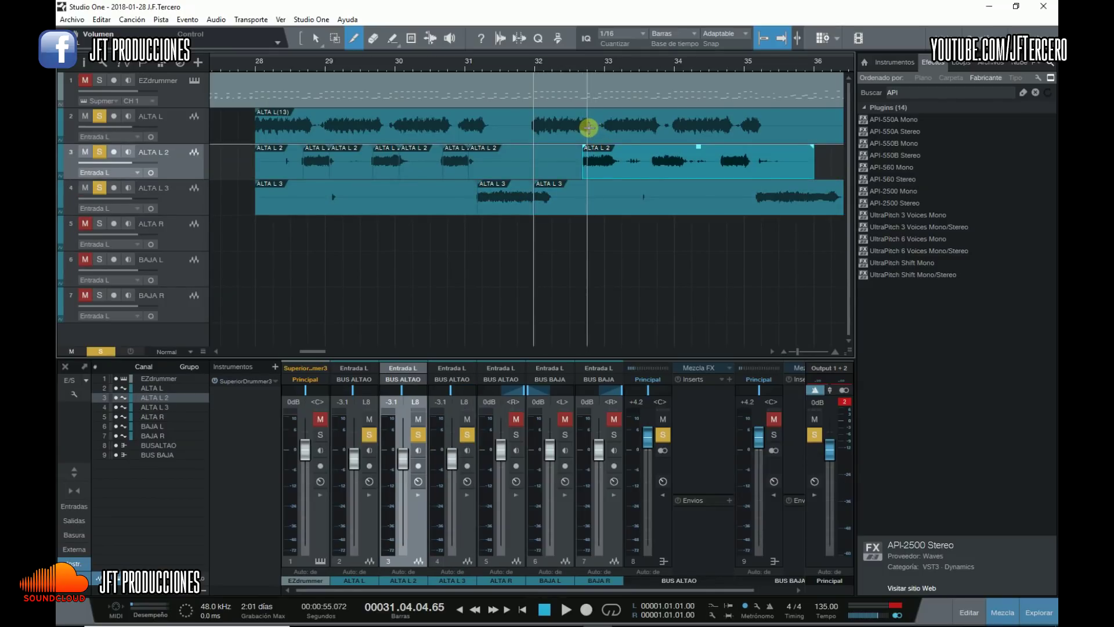
{"action": "left_click", "coordinate": [613, 156]}
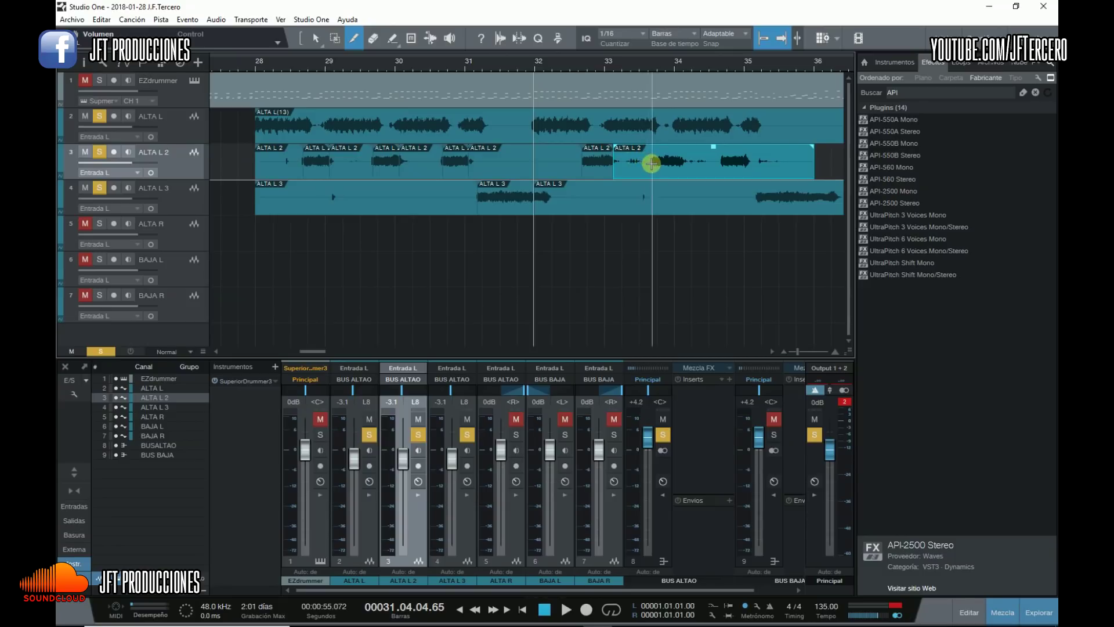
{"action": "left_click", "coordinate": [653, 163]}
{"action": "left_click", "coordinate": [684, 168]}
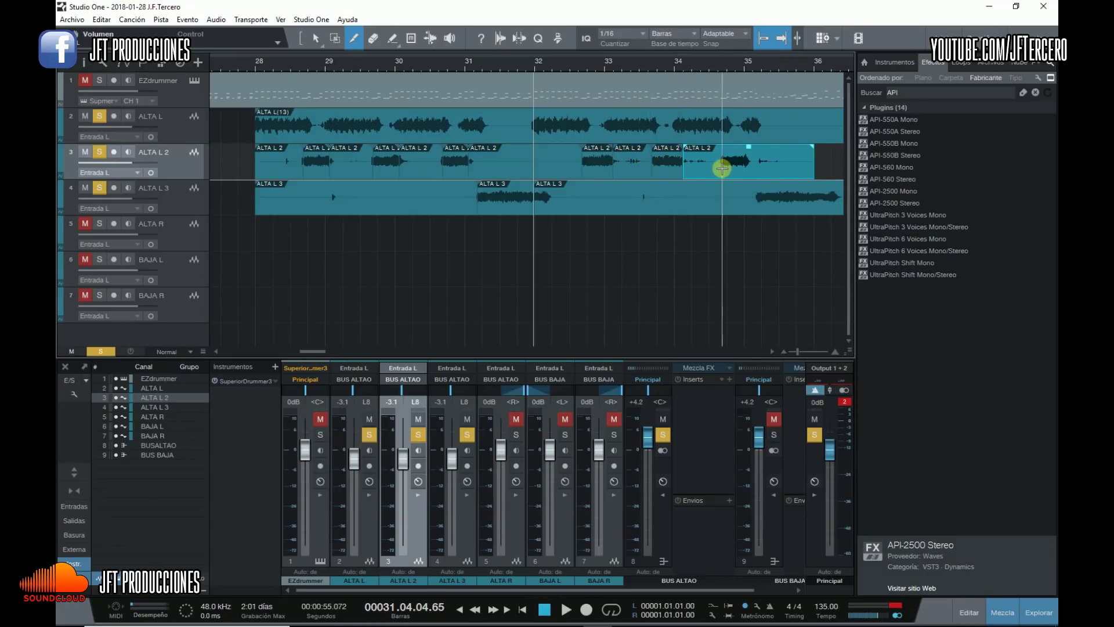
{"action": "left_click", "coordinate": [722, 169]}
{"action": "left_click", "coordinate": [748, 163]}
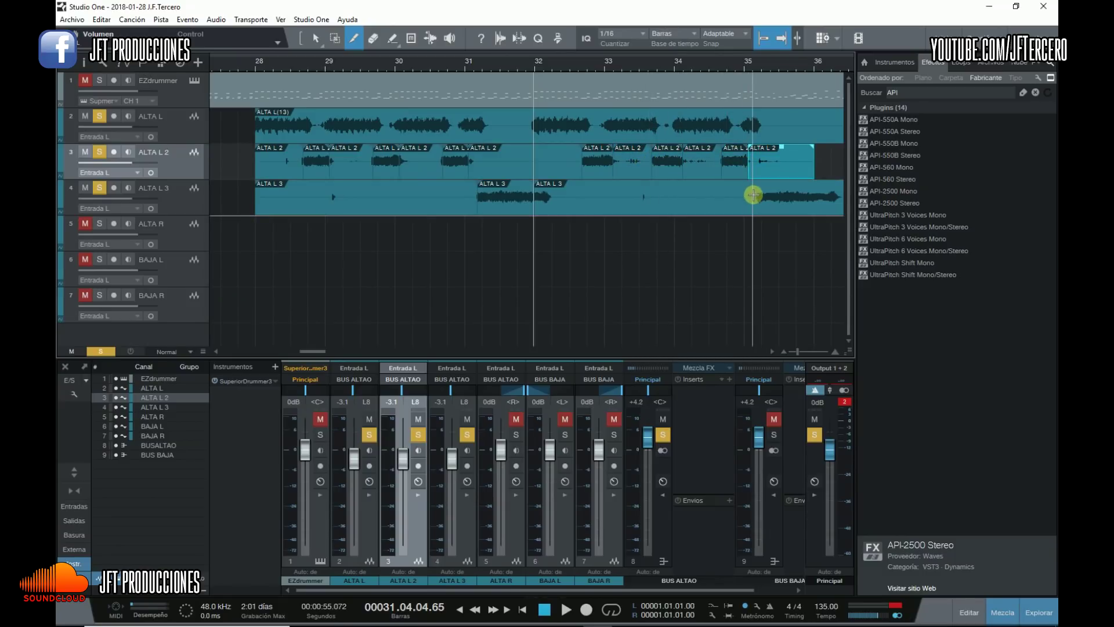
{"action": "left_click", "coordinate": [756, 195]}
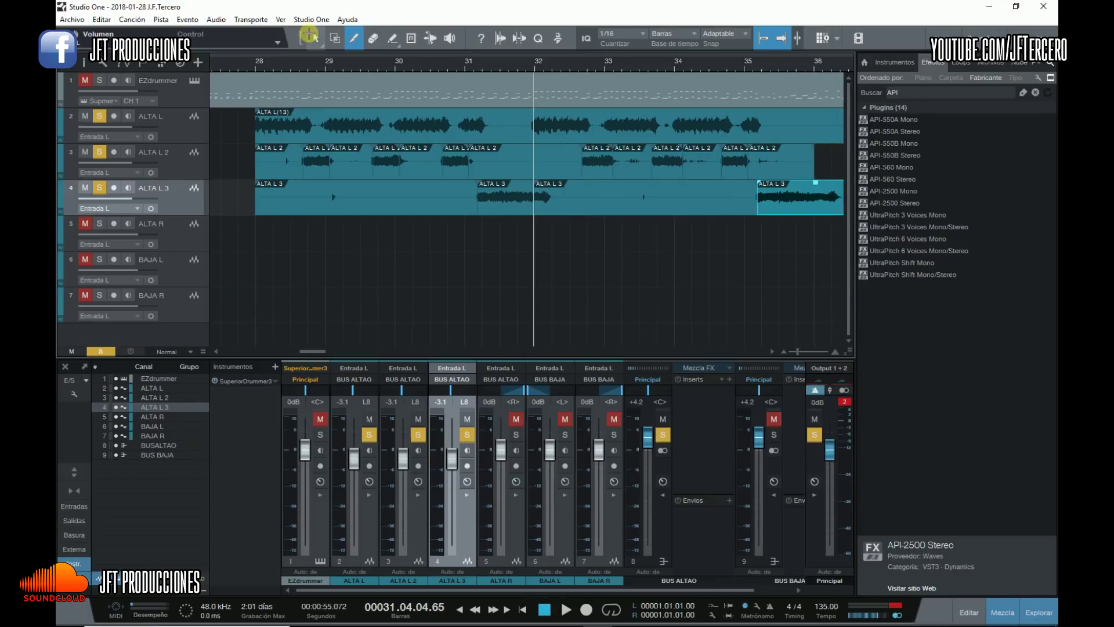
Move the seven isolated phrases from ALTA L 2 and ALTA L 3 up onto ALTA L, and delete the leftover pieces on both tracks
{"action": "left_click", "coordinate": [315, 37]}
{"action": "left_click", "coordinate": [313, 158]}
{"action": "left_click", "coordinate": [383, 158]}
{"action": "left_click", "coordinate": [453, 158]}
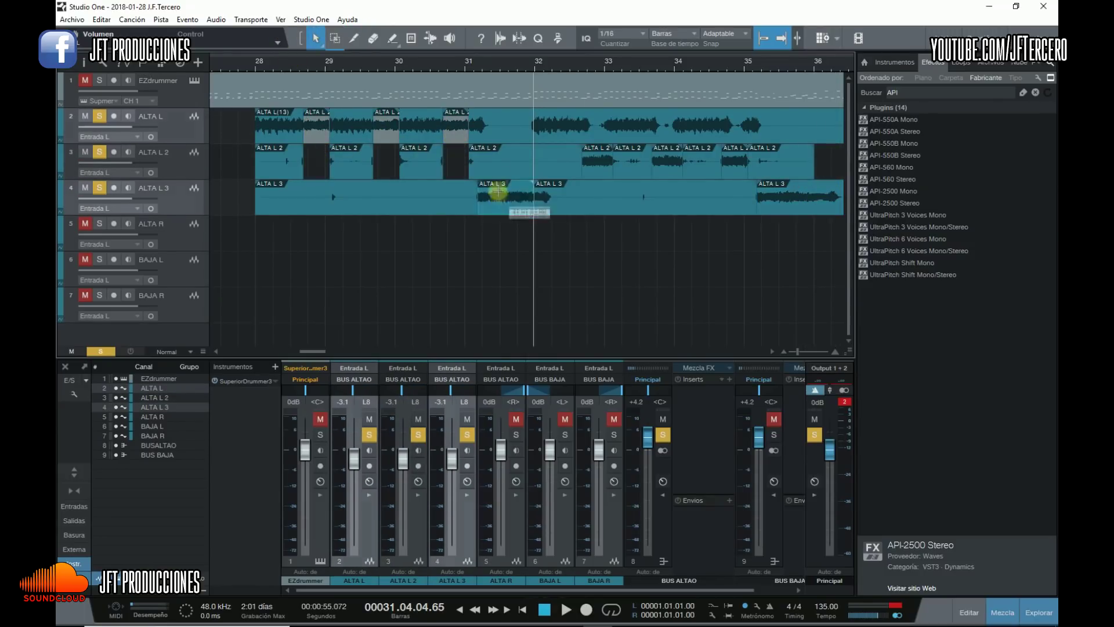
{"action": "left_click_drag", "start_coordinate": [498, 192], "coordinate": [497, 119]}
{"action": "left_click_drag", "start_coordinate": [598, 158], "coordinate": [598, 122]}
{"action": "left_click_drag", "start_coordinate": [668, 158], "coordinate": [668, 122]}
{"action": "left_click_drag", "start_coordinate": [737, 157], "coordinate": [737, 122]}
{"action": "left_click_drag", "start_coordinate": [255, 285], "coordinate": [823, 167]}
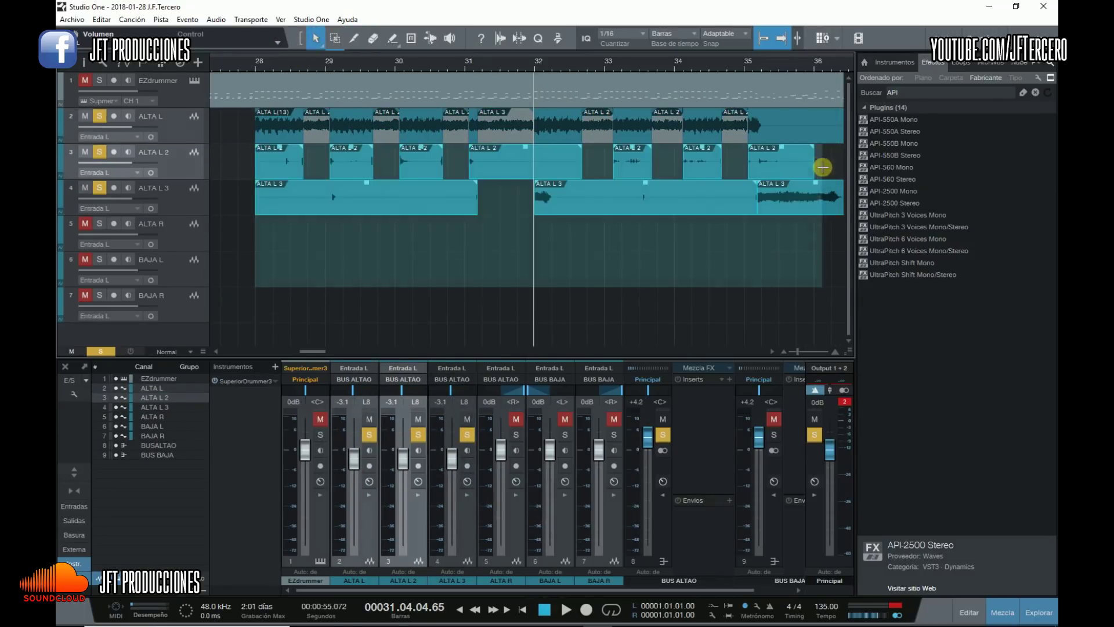
{"action": "key", "text": "Delete"}
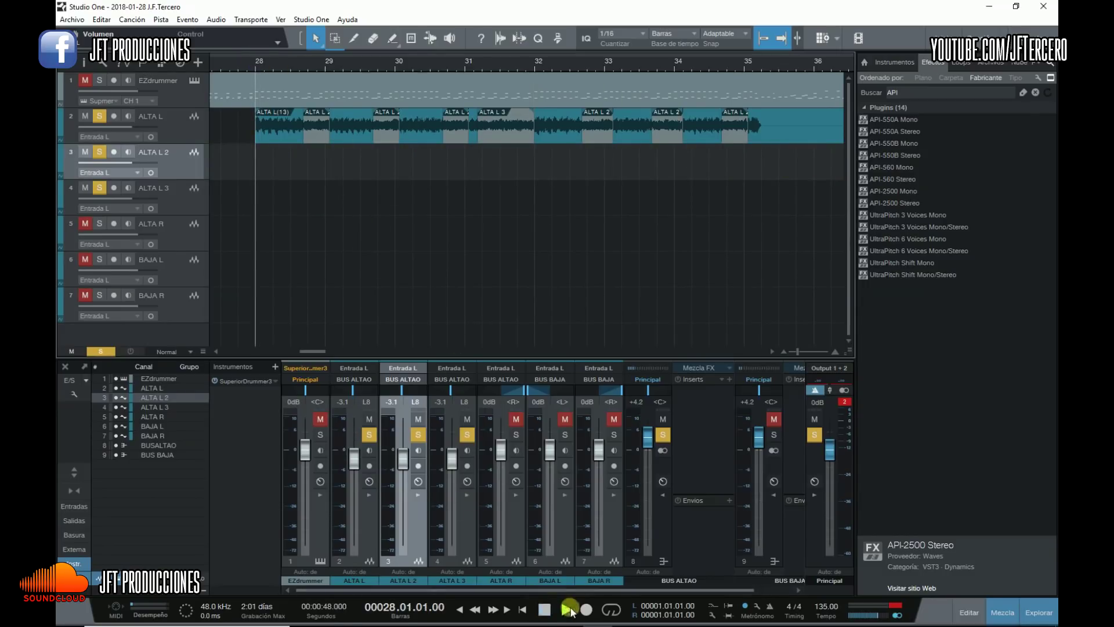
Play the combined ALTA L take from bar 28 and turn off the BUS ALTAO solo to hear it with the drums
{"action": "left_click", "coordinate": [569, 609]}
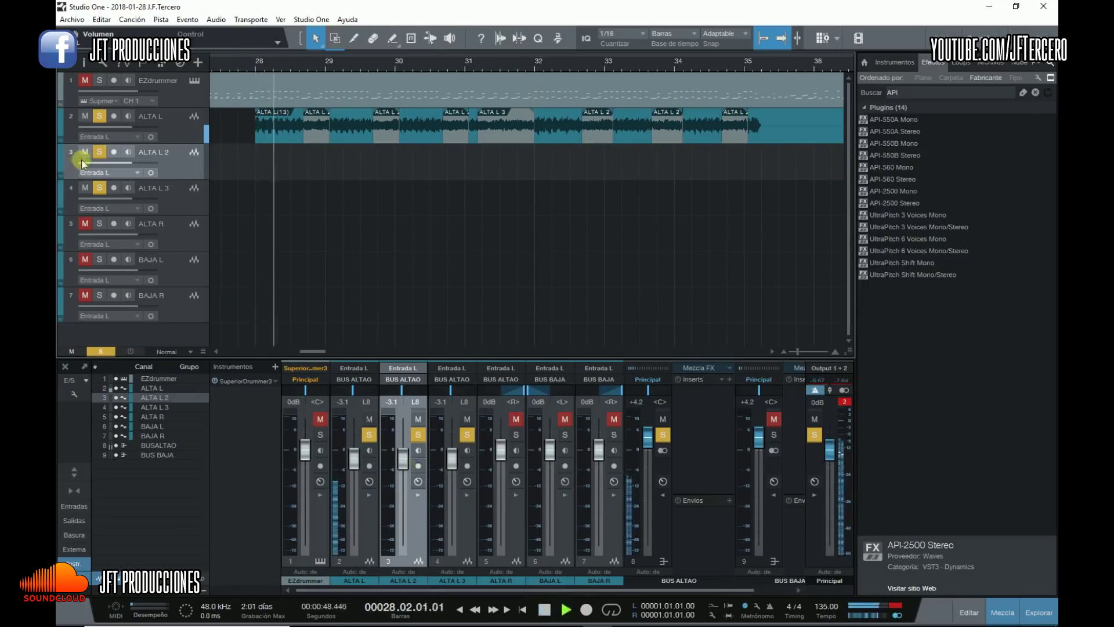
{"action": "left_click", "coordinate": [662, 435]}
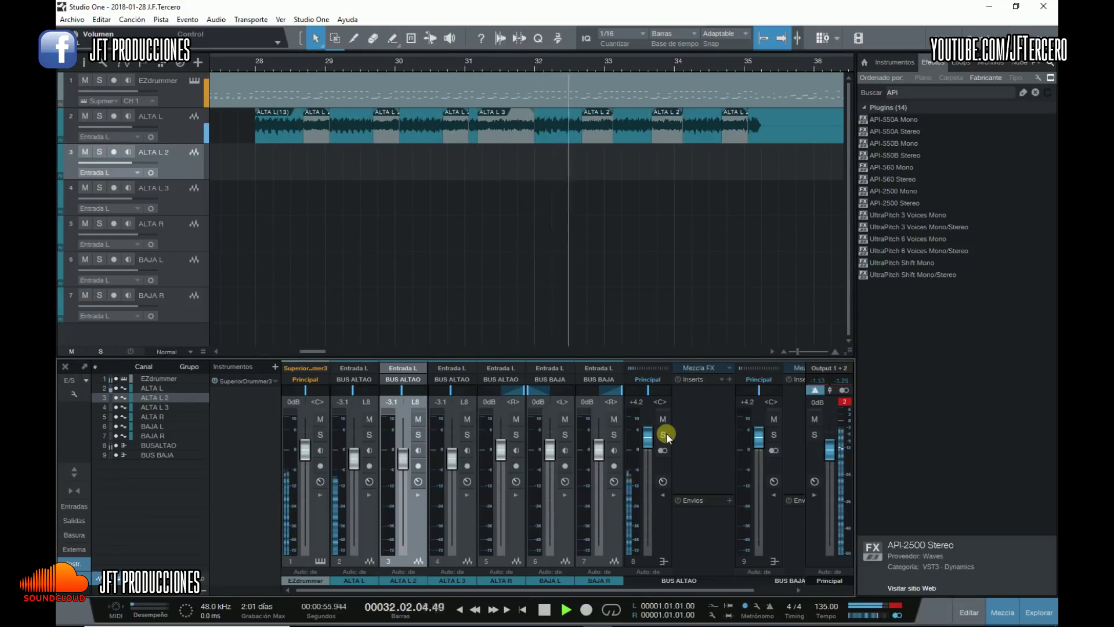
{"action": "left_click", "coordinate": [545, 609]}
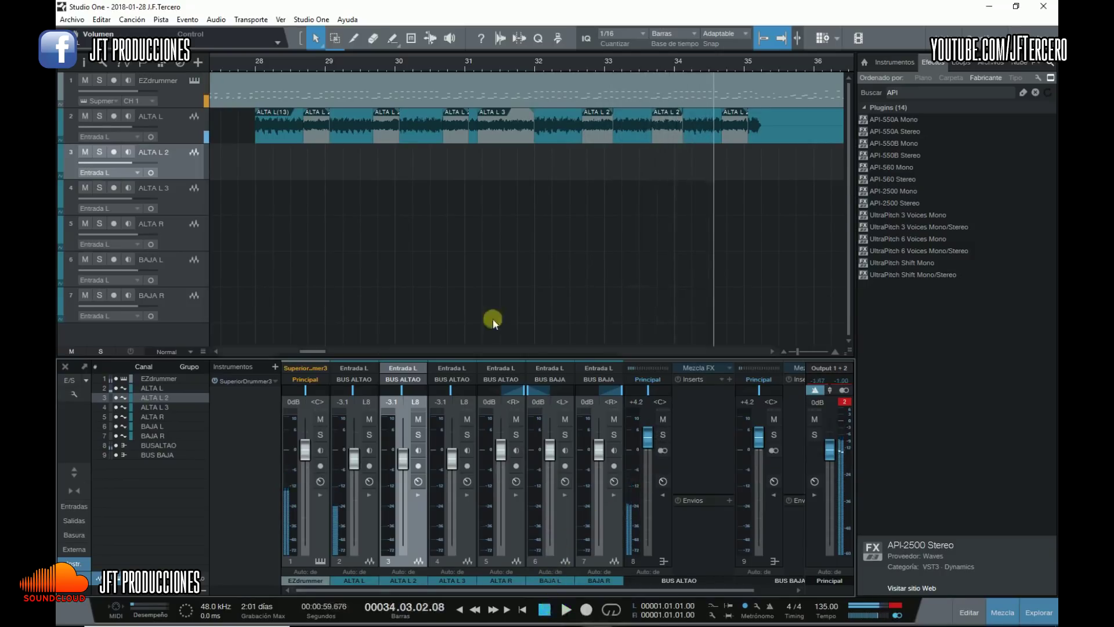
Replace the combined events on ALTA L with one continuous guitar take recorded from bar 28 to past bar 36, and play it back
{"action": "left_click_drag", "start_coordinate": [266, 166], "coordinate": [758, 126]}
{"action": "key", "text": "Delete"}
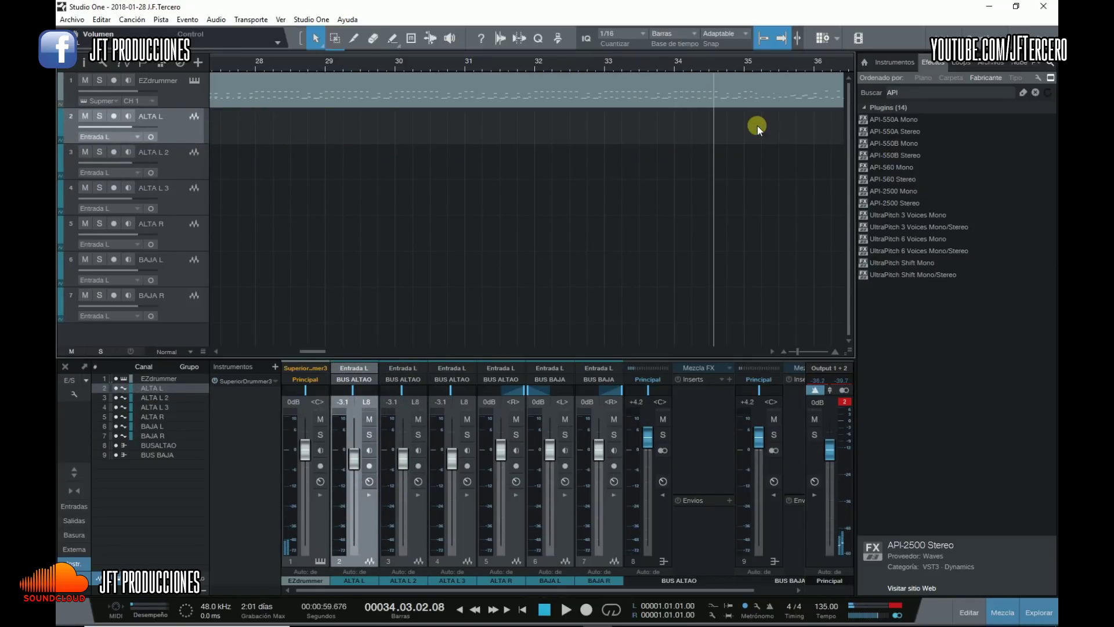
{"action": "left_click", "coordinate": [256, 62]}
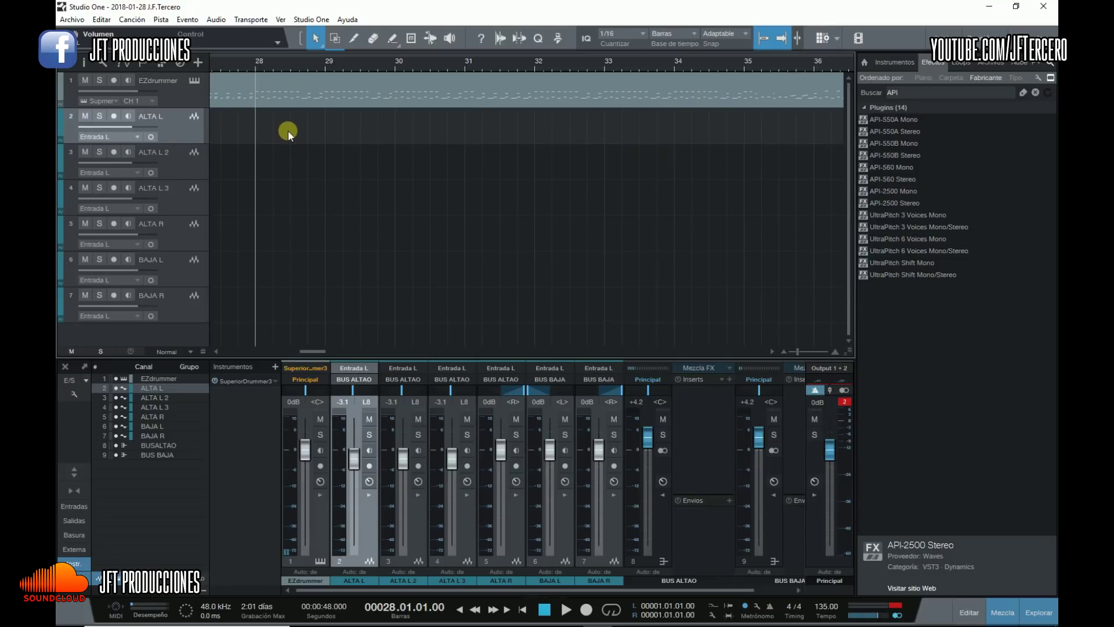
{"action": "left_click", "coordinate": [587, 609]}
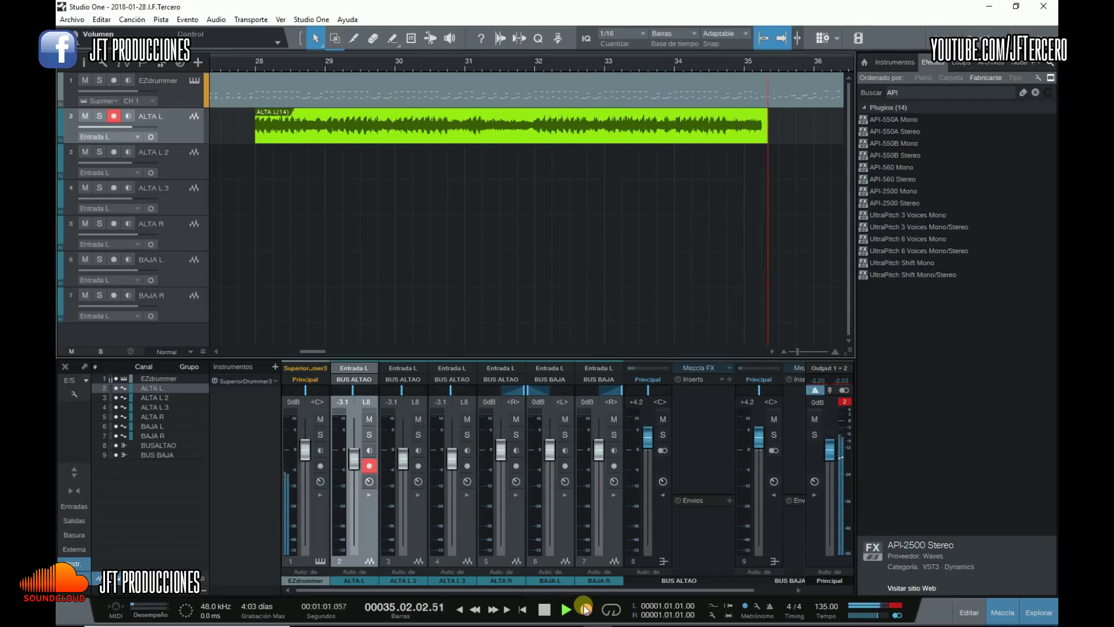
{"action": "left_click", "coordinate": [549, 609]}
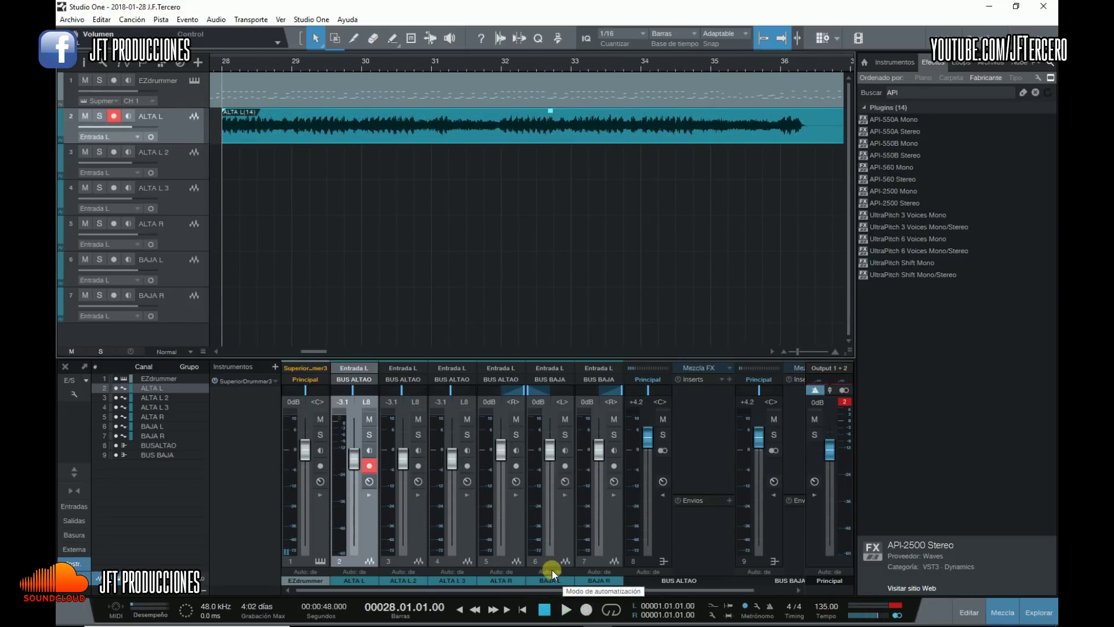
{"action": "left_click", "coordinate": [566, 609]}
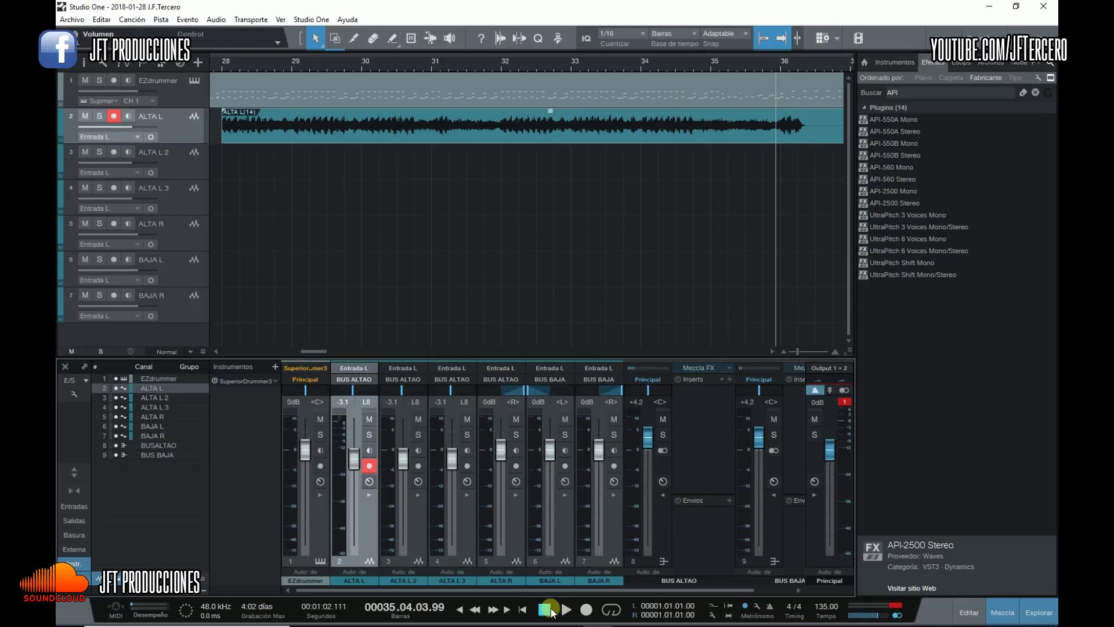
Delete the take from ALTA L, return the playhead to the song start, and reset the main output's clip indicator
{"action": "left_click", "coordinate": [439, 127]}
{"action": "key", "text": "Delete"}
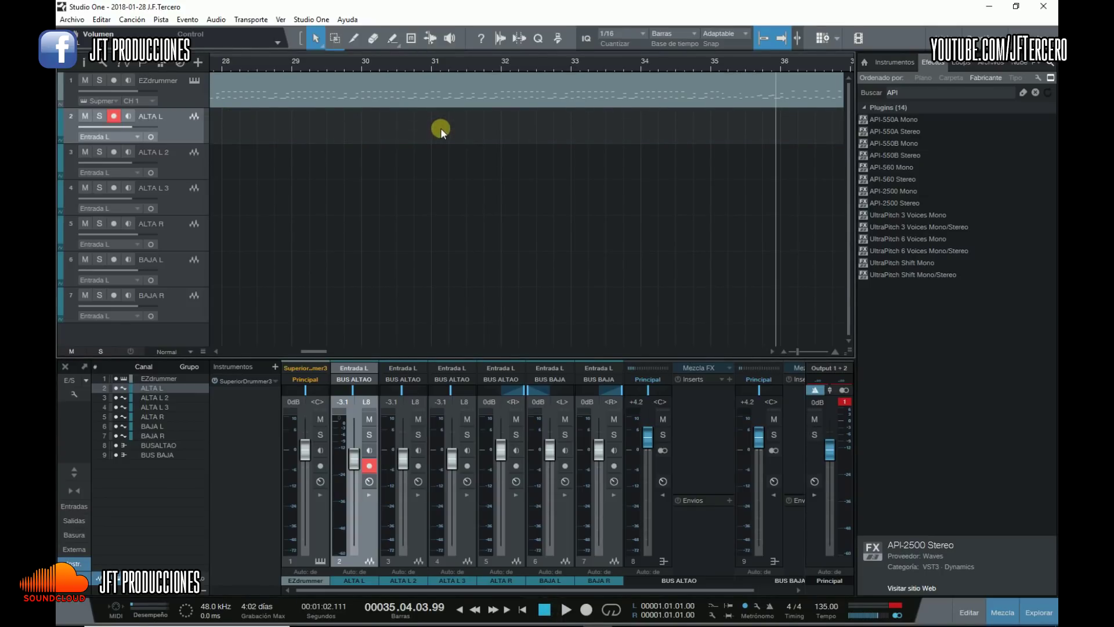
{"action": "left_click", "coordinate": [550, 609]}
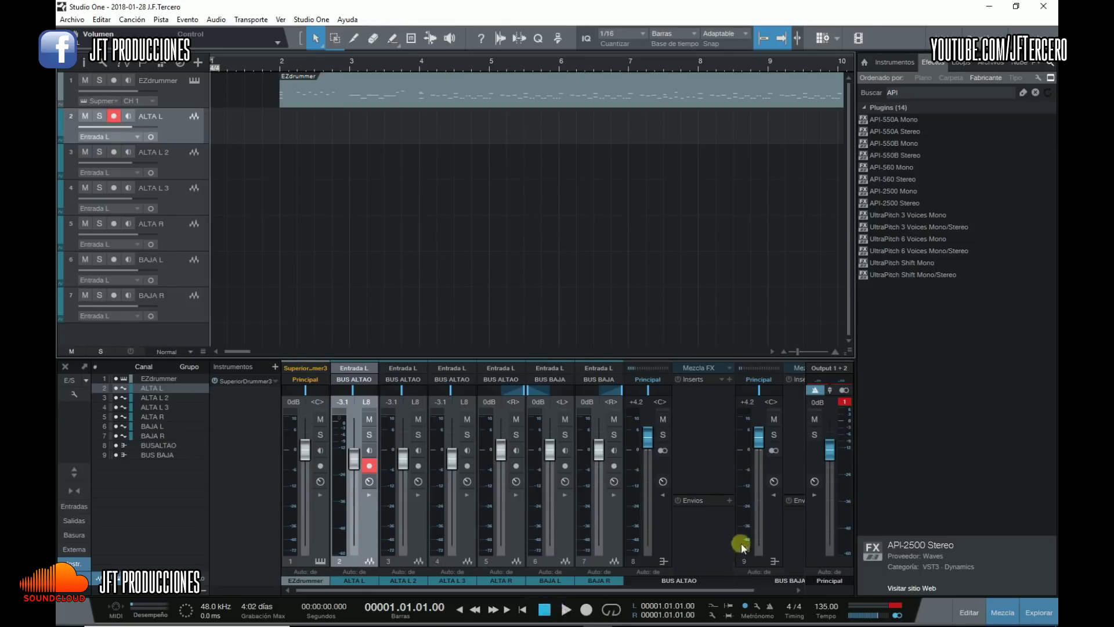
{"action": "left_click", "coordinate": [847, 401]}
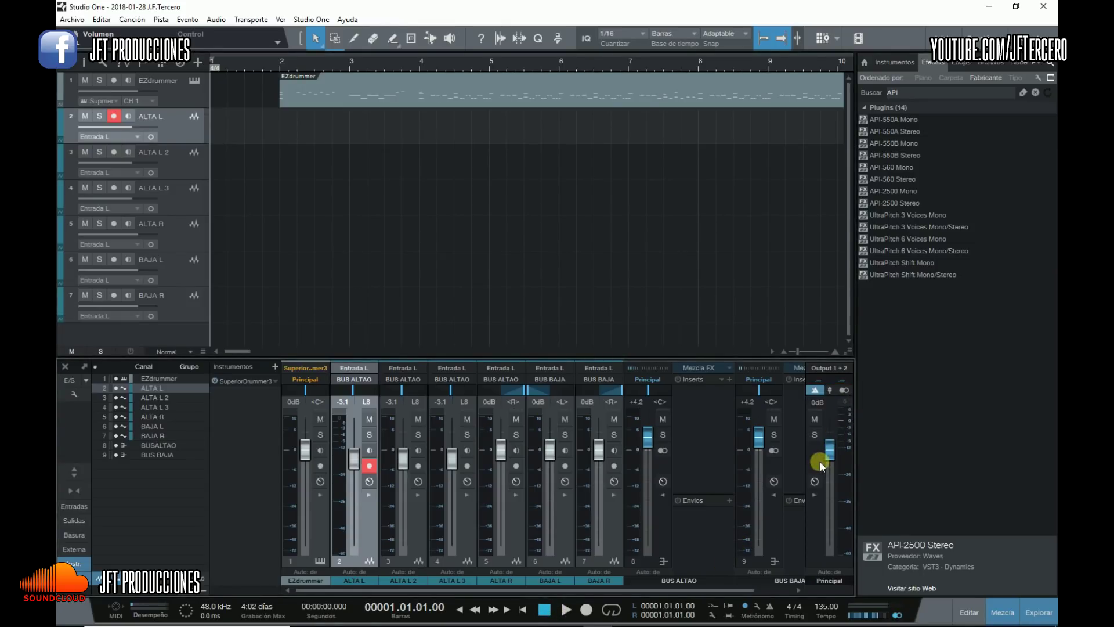